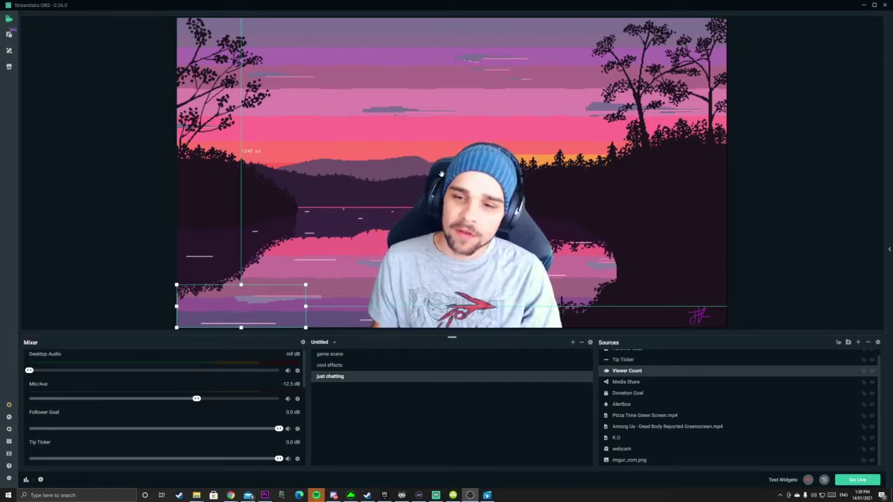
Step: Create a new empty scene named 'memes folder' in the Scenes list
left_click(572, 343)
triple_click(419, 234)
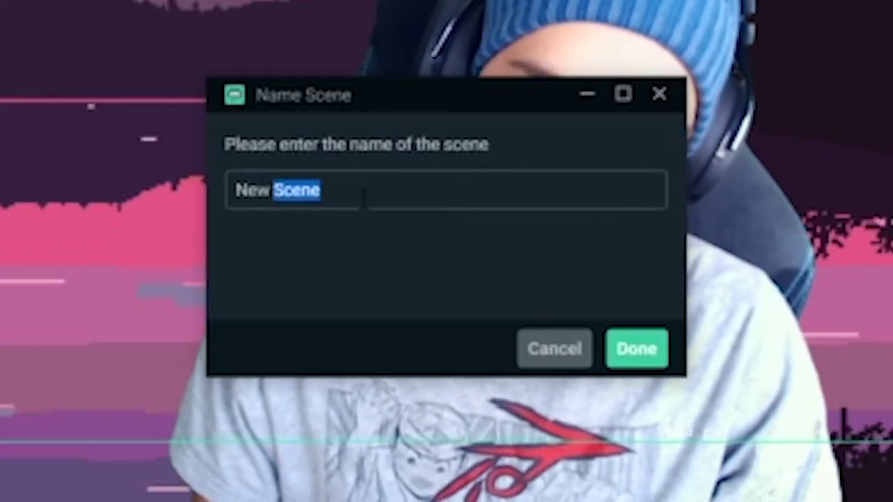
key("BackSpace")
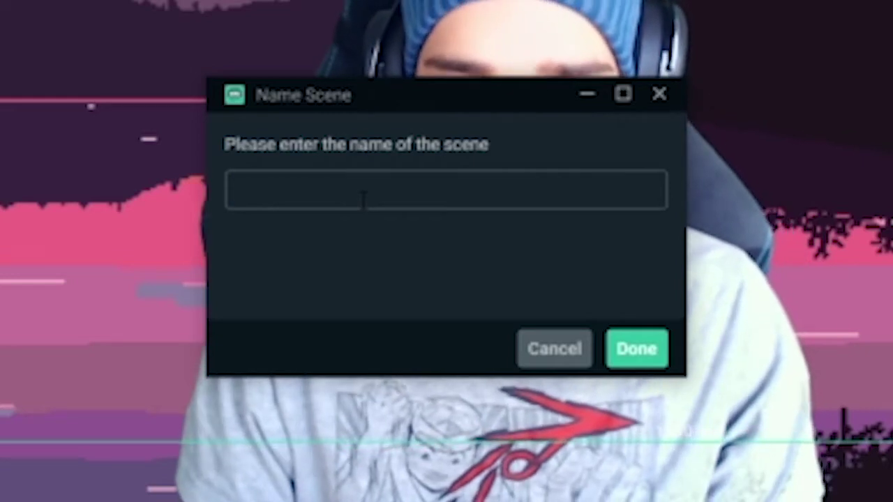
type("me")
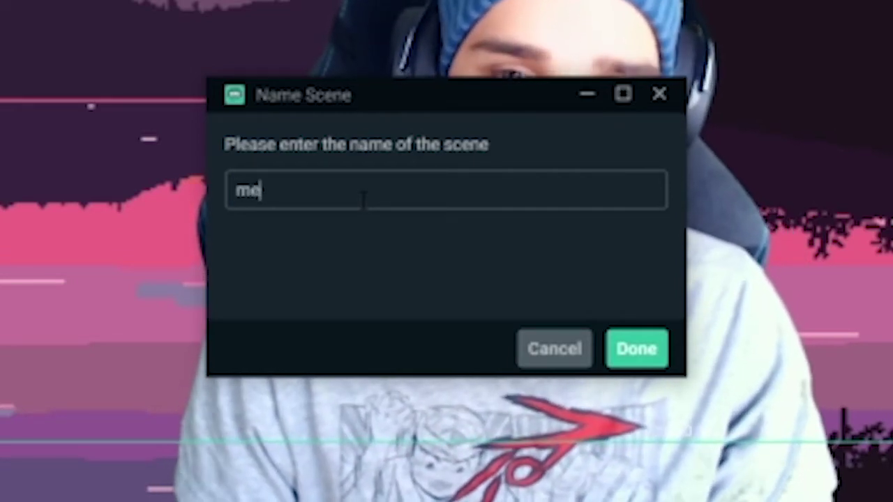
type("mes")
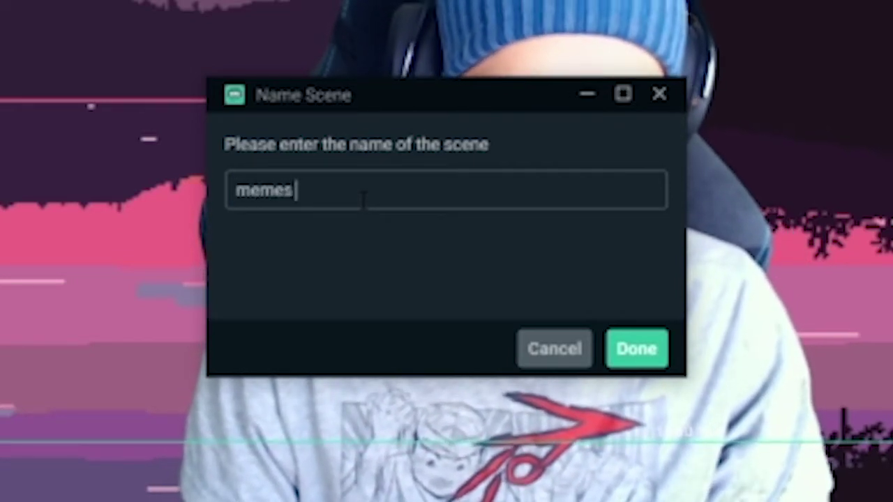
type(" folder")
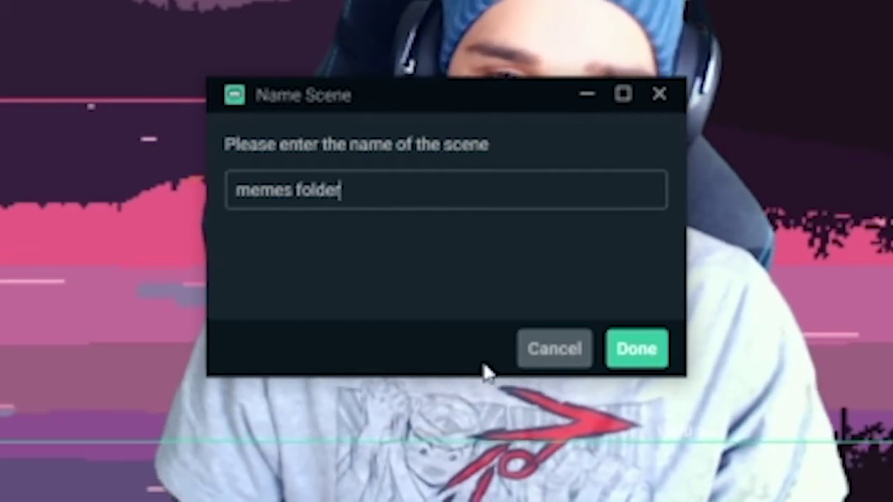
left_click(636, 349)
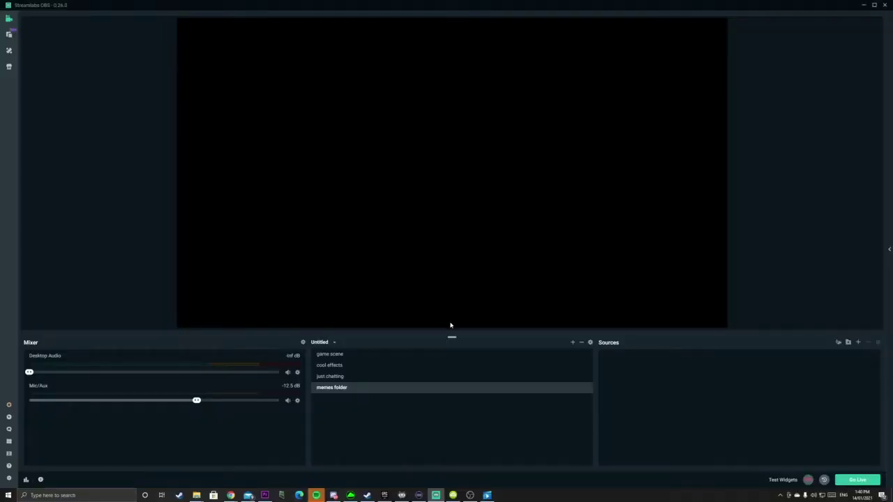
left_click(338, 377)
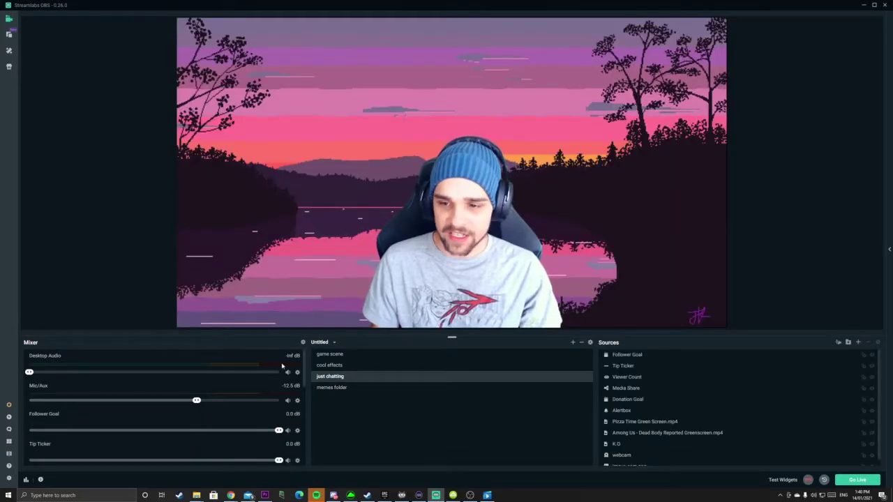
Step: In just chatting, copy the Pizza Time, Among Us and K.O meme video sources
scroll(661, 426, "down", 1)
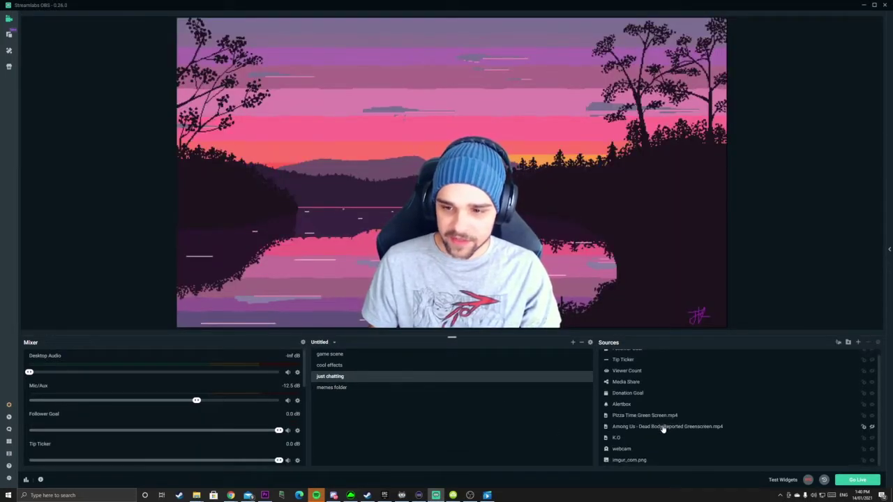
left_click(626, 416)
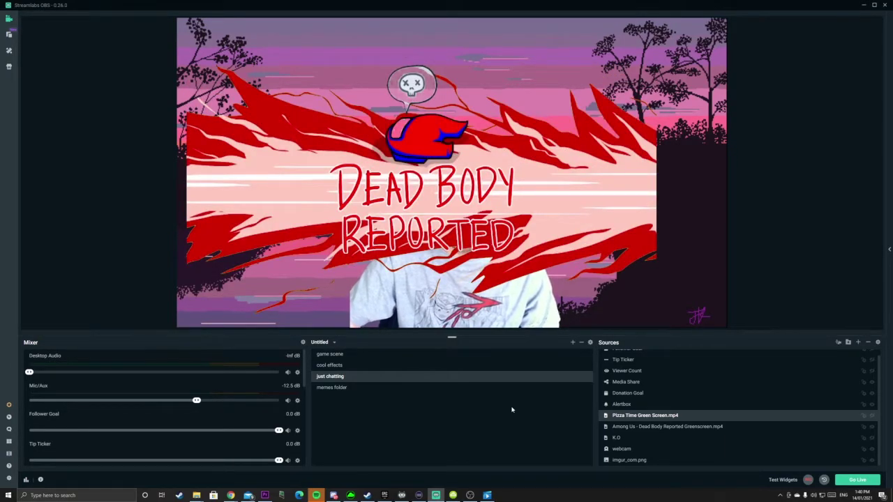
left_click(624, 428)
left_click(624, 433)
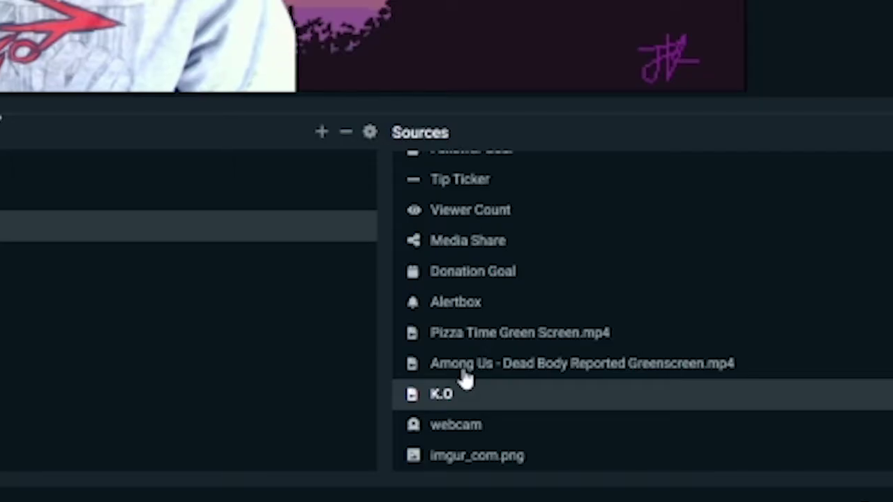
left_click(624, 427)
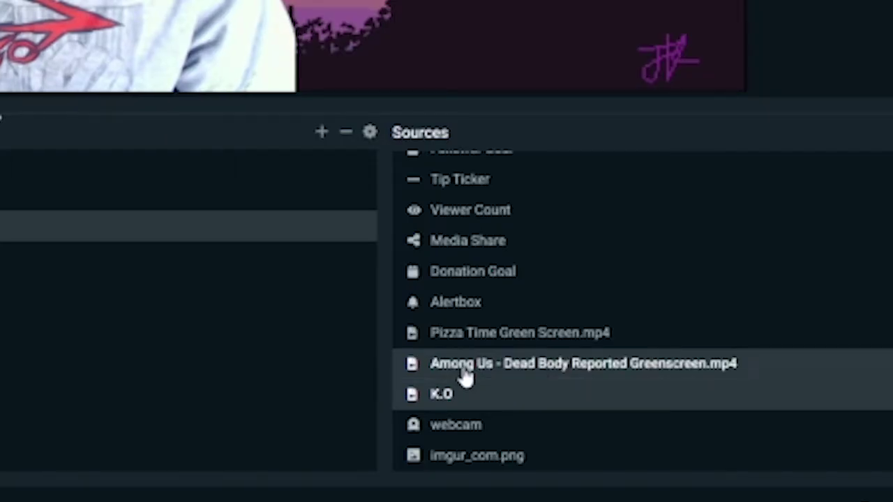
left_click(621, 418, "shift")
right_click(461, 340)
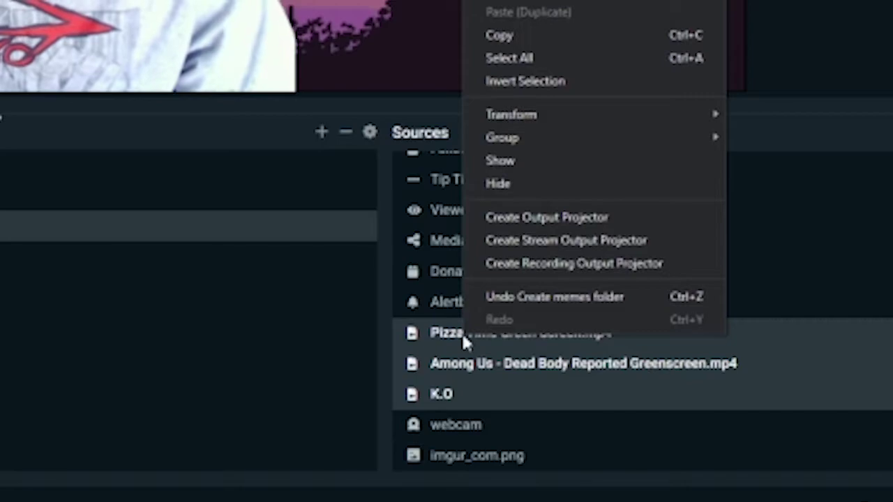
left_click(540, 35)
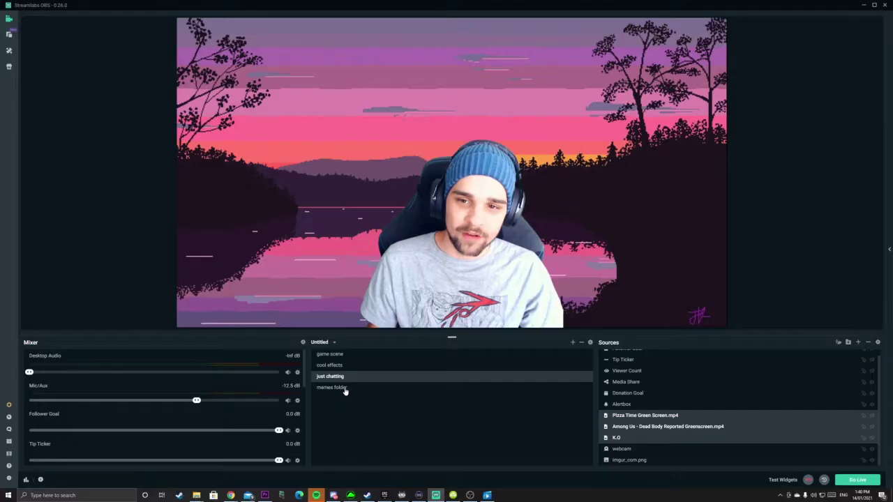
Step: Paste the three meme sources into the memes folder scene as references
left_click(343, 388)
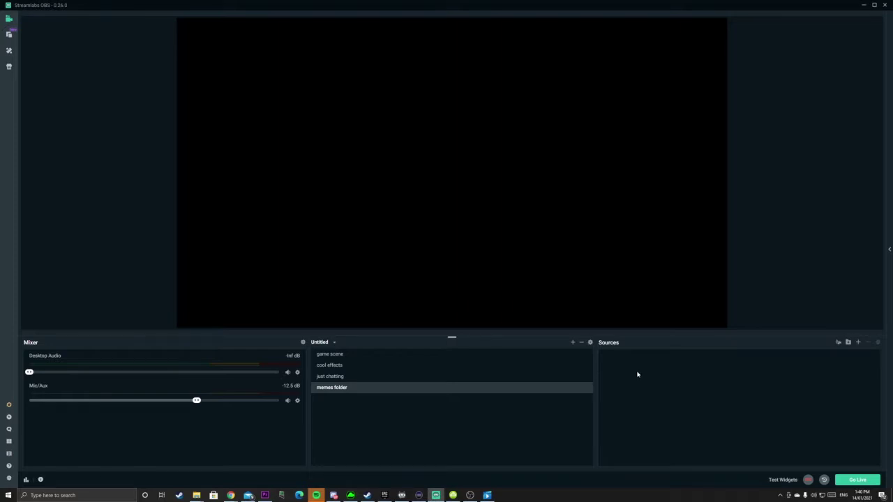
right_click(562, 272)
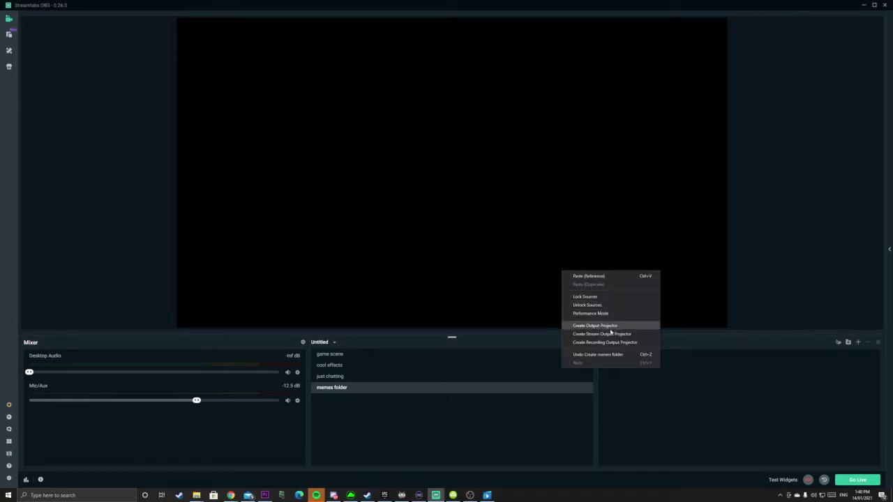
left_click(597, 276)
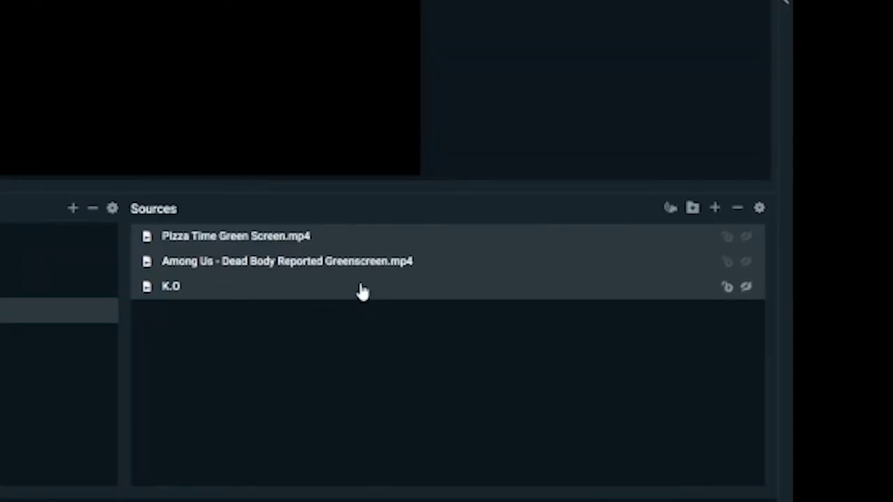
Step: Reselect the three meme sources in just chatting, then return to memes folder
left_click(329, 376)
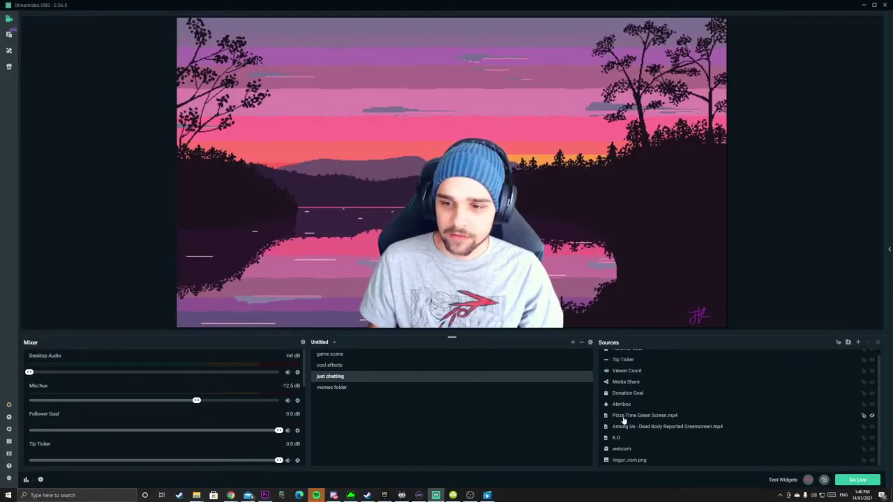
left_click(631, 416)
left_click(625, 438, "shift")
right_click(624, 438)
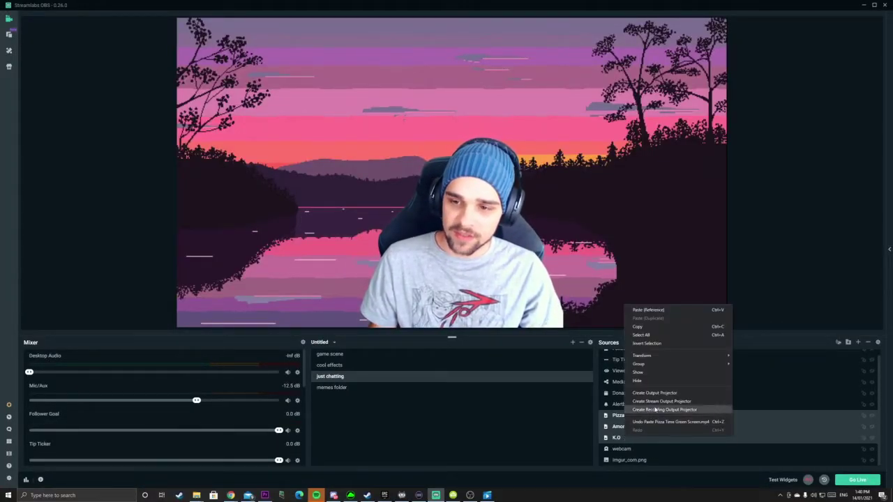
left_click(350, 389)
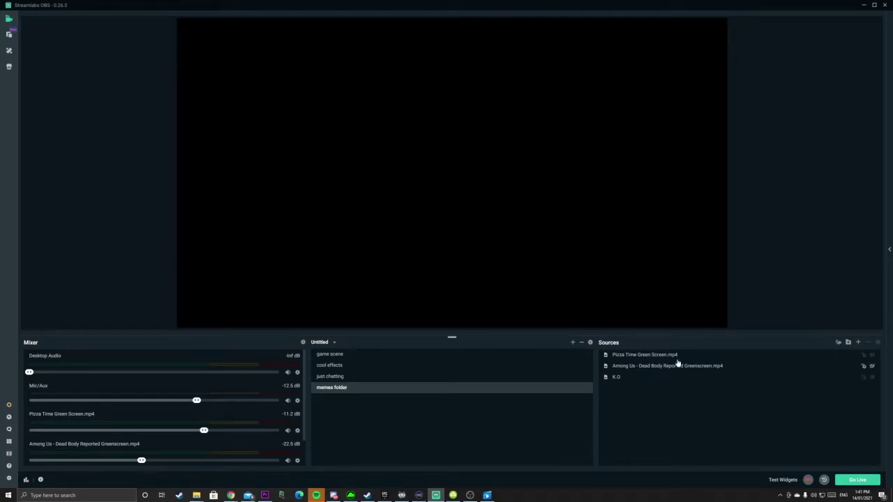
Step: In just chatting, select the Alertbox, Donation Goal, Media Share, Viewer Count, Tip Ticker and Follower Goal widgets
left_click(327, 375)
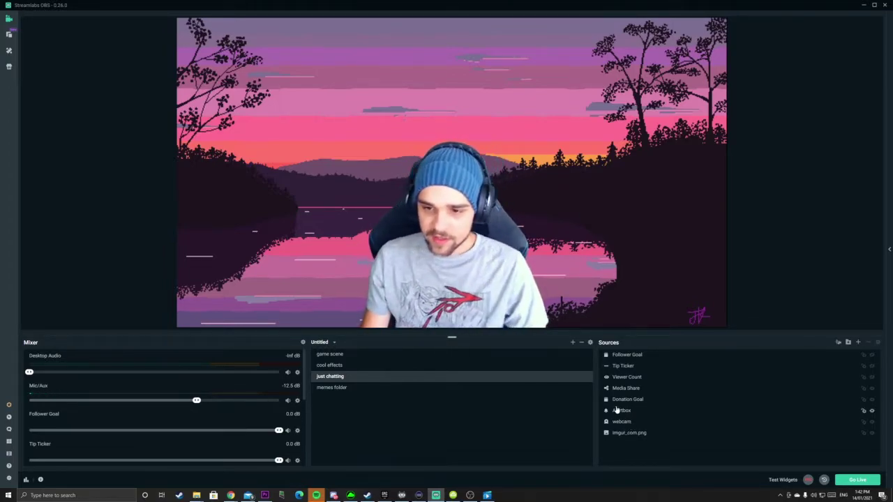
left_click(622, 410)
left_click(623, 399)
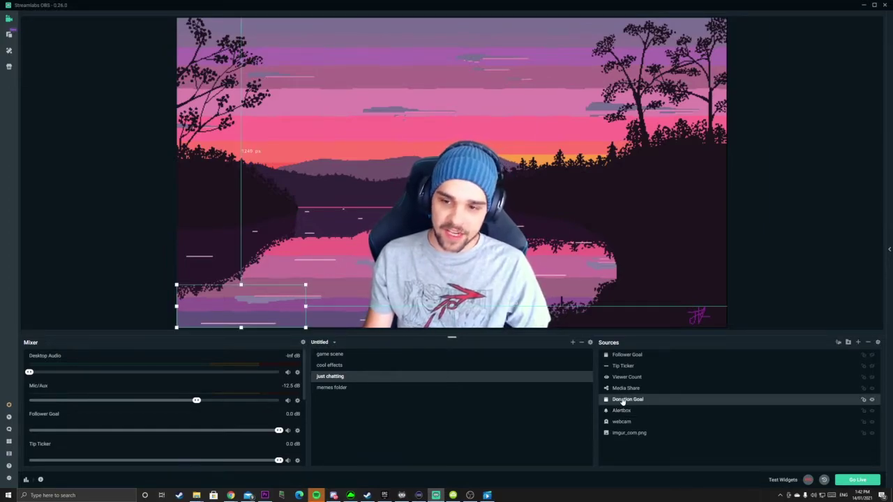
left_click(623, 387)
left_click(625, 376)
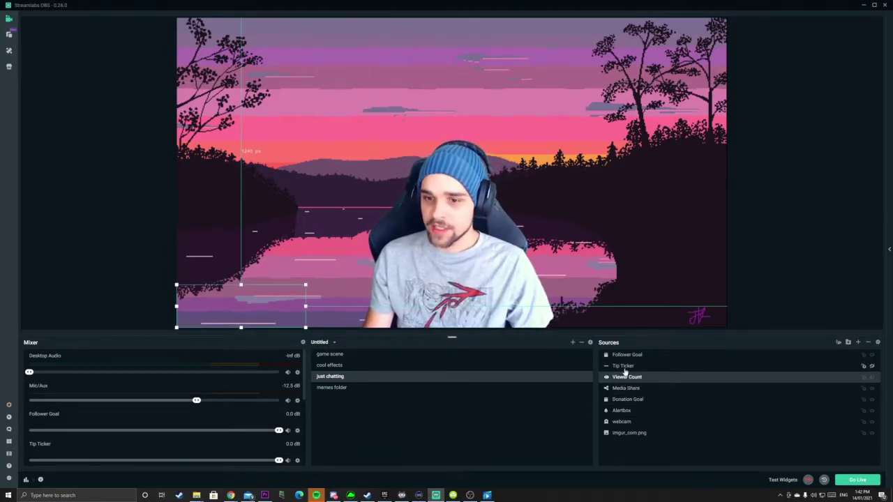
left_click(624, 366)
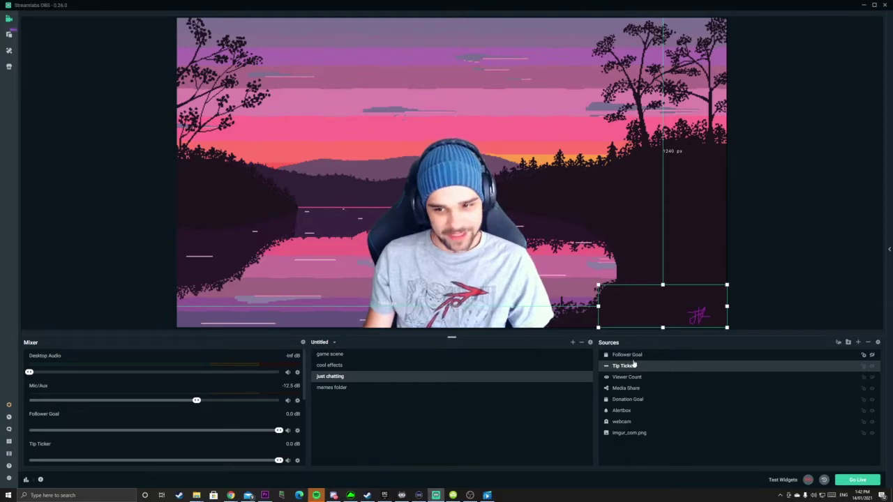
left_click(631, 355)
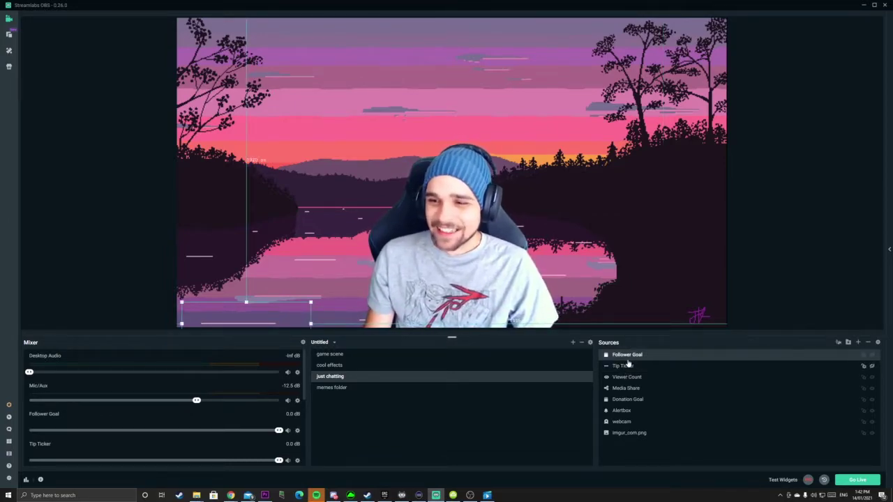
left_click(626, 413)
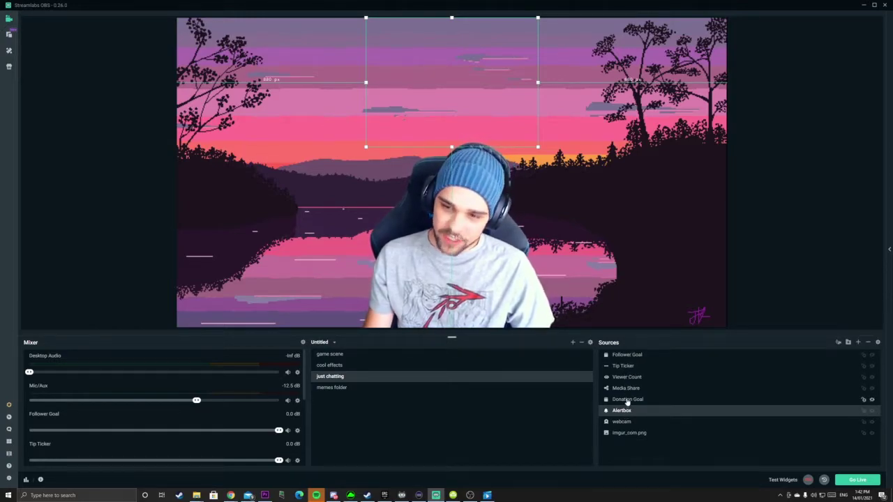
Step: Create a new empty scene named 'widgets'
left_click(572, 343)
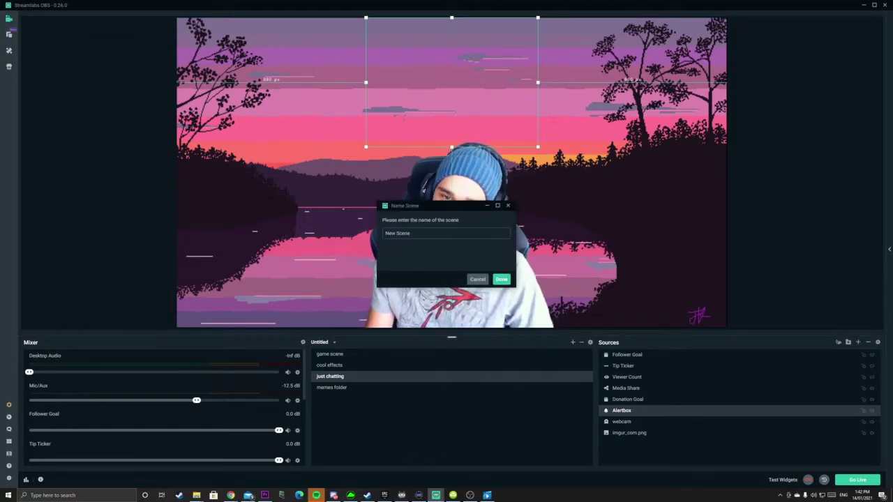
key("ctrl+a")
key("BackSpace")
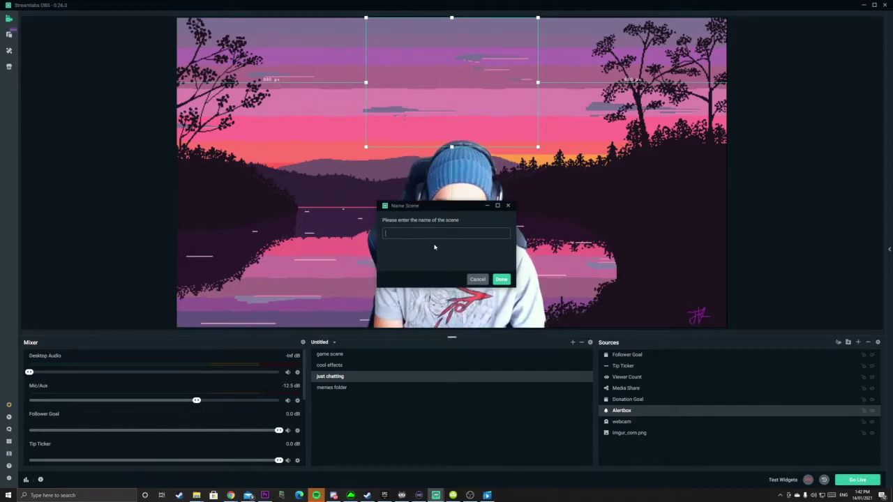
type("widgets")
key("Return")
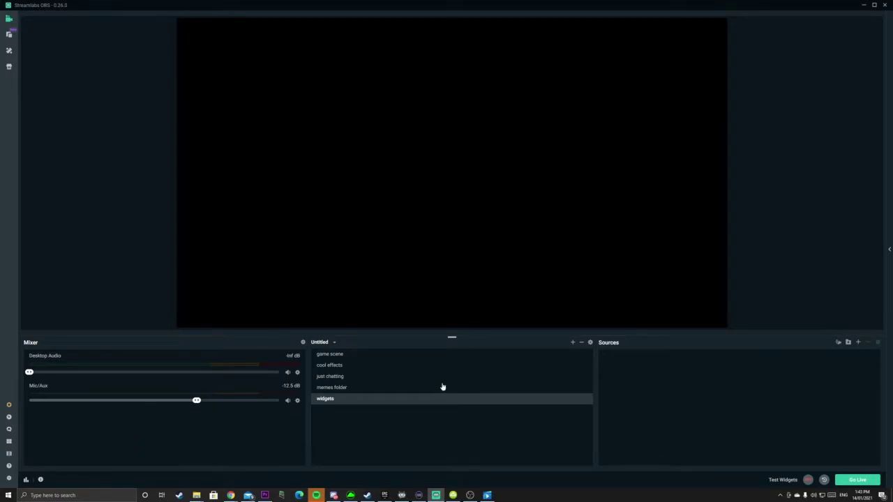
Step: Copy the six widget sources, Follower Goal through Alertbox, from just chatting
left_click(334, 379)
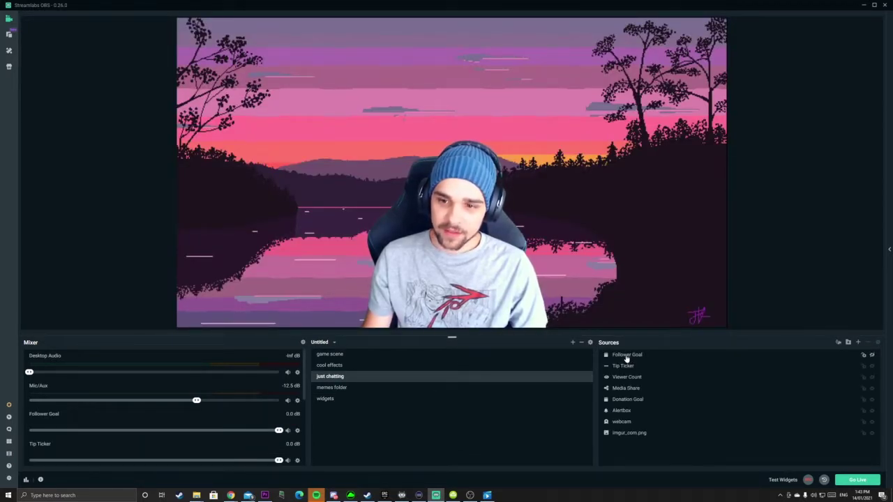
left_click(627, 357)
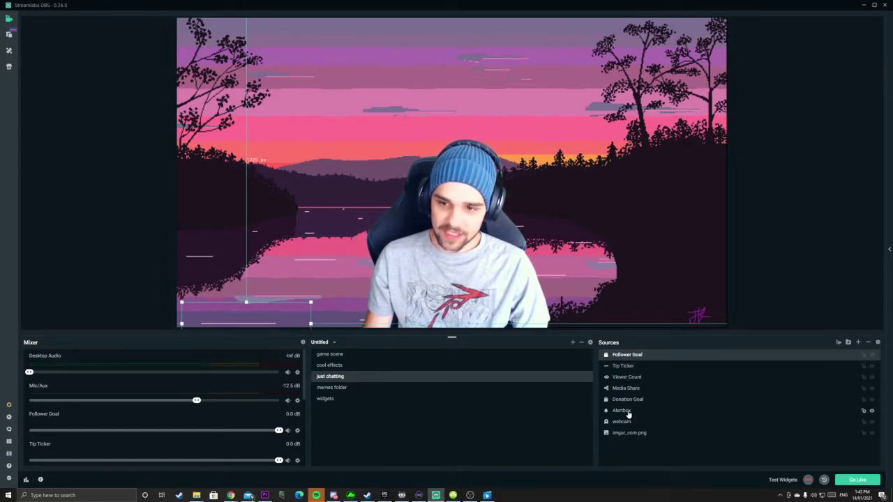
left_click(627, 411, "shift")
right_click(627, 410)
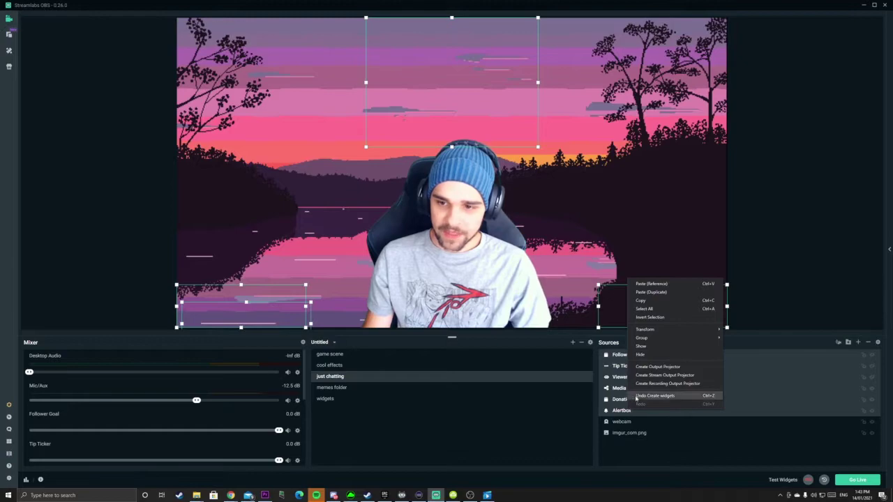
left_click(642, 301)
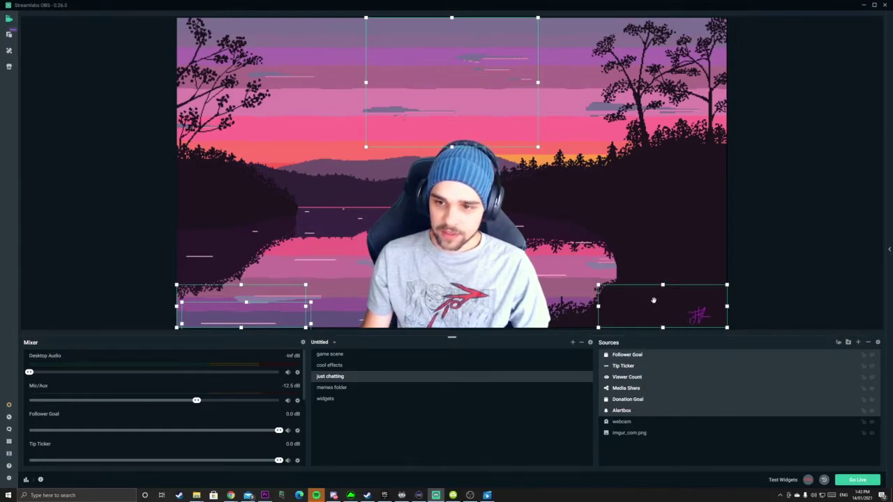
Step: Paste the six widget sources into the widgets scene as references
left_click(326, 399)
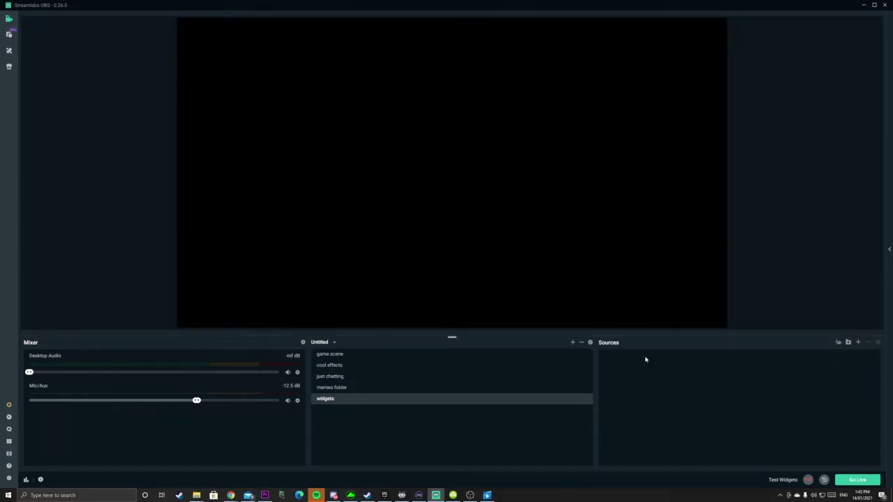
right_click(533, 244)
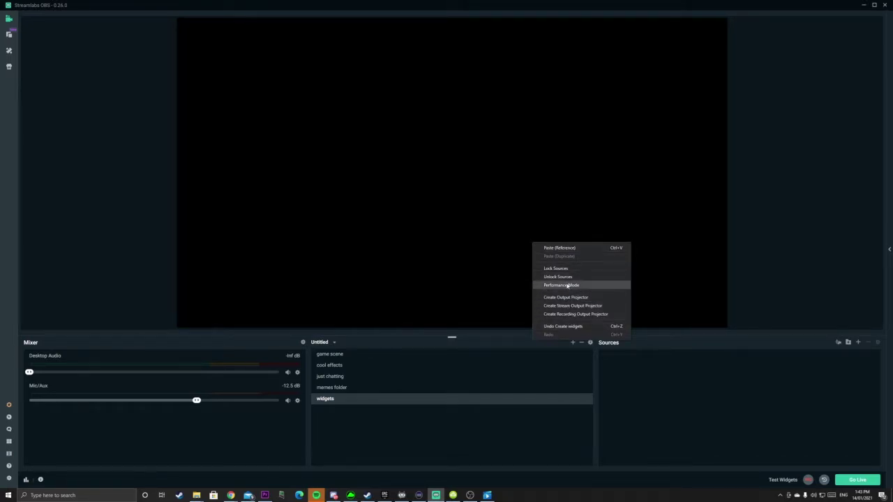
left_click(567, 247)
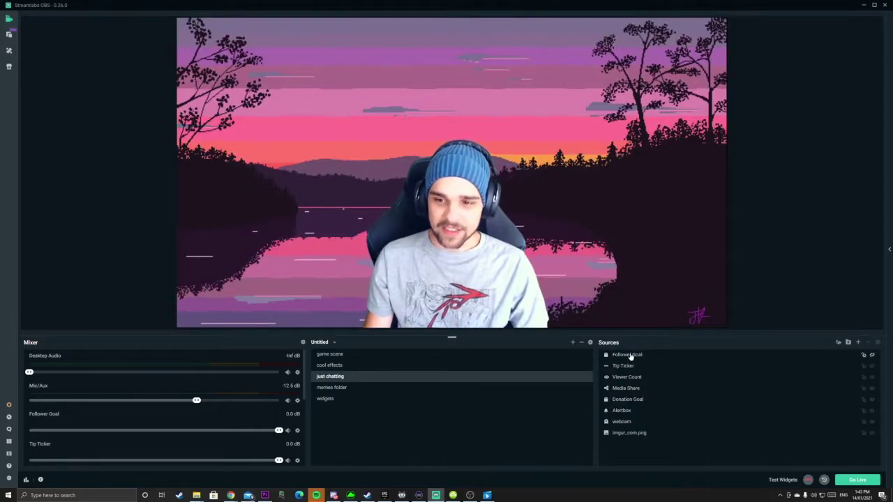
left_click(631, 357)
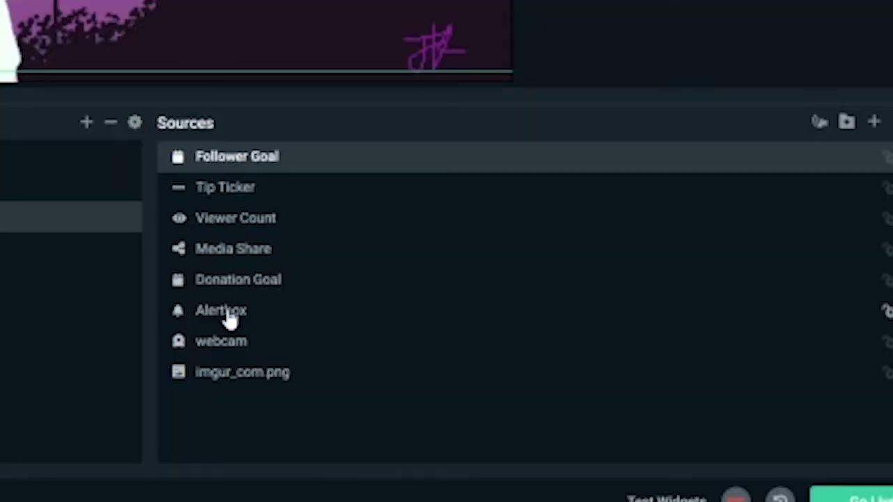
Step: Delete the six widget sources, Follower Goal through Alertbox, from just chatting
left_click(624, 411, "shift")
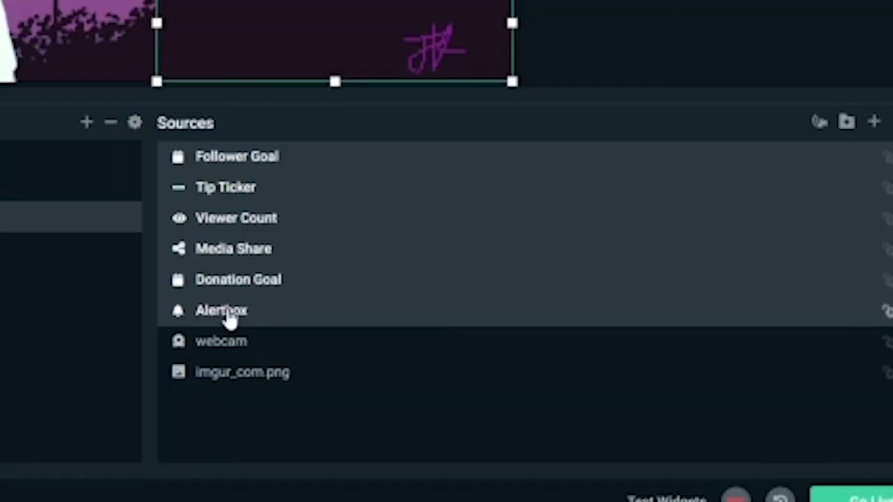
key("Delete")
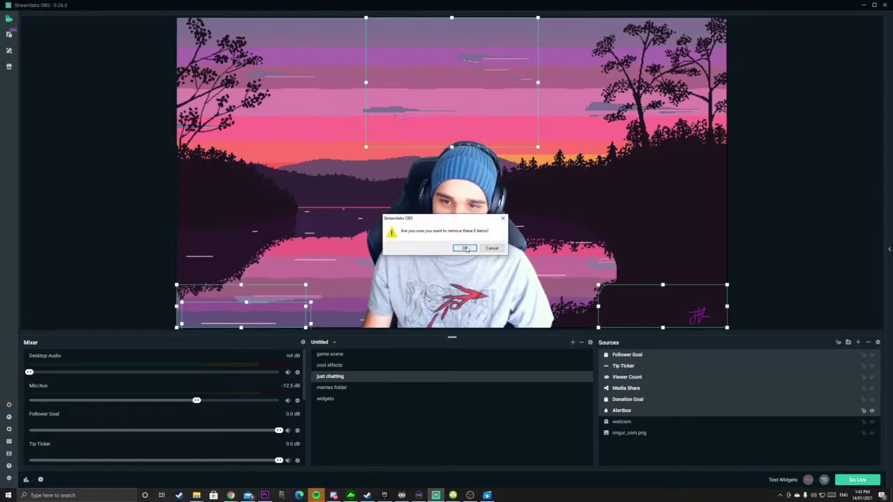
left_click(465, 248)
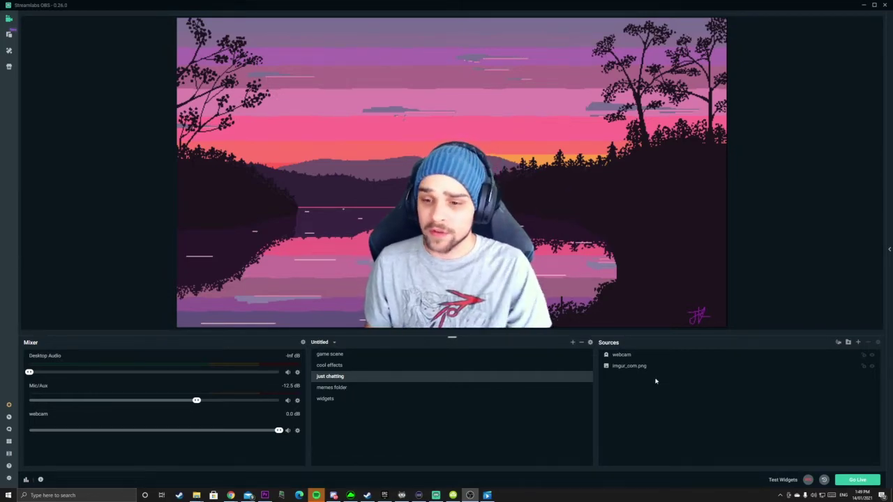
left_click(858, 343)
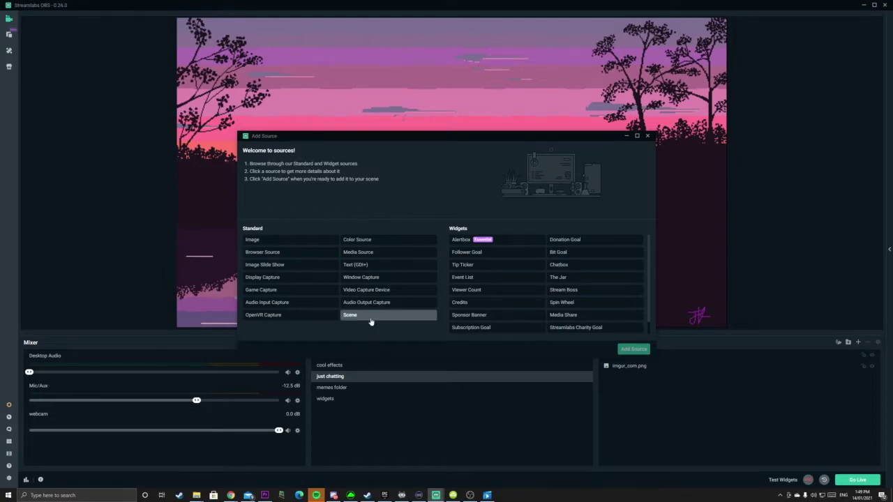
Step: Add the memes folder scene as a Scene source in just chatting
left_click(364, 316)
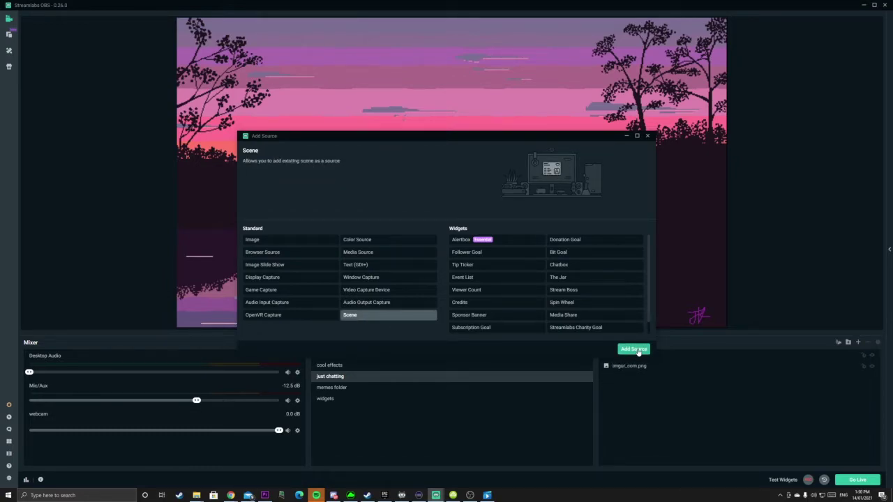
left_click(634, 348)
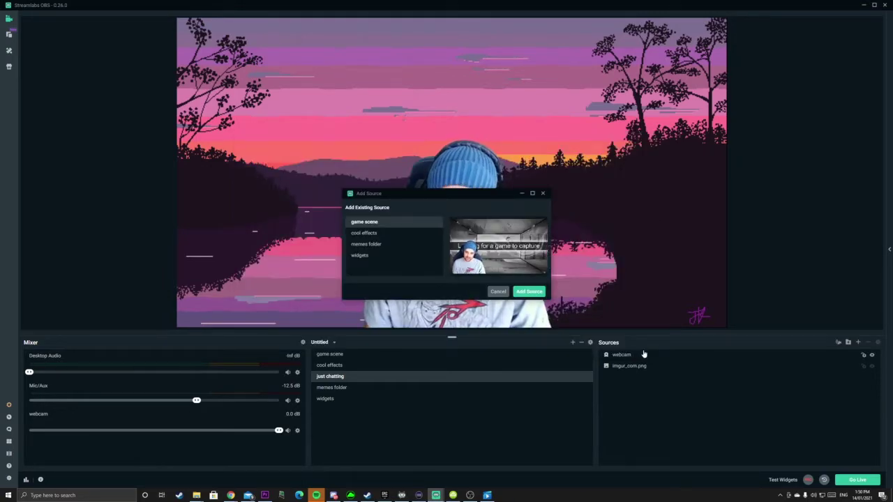
left_click(372, 245)
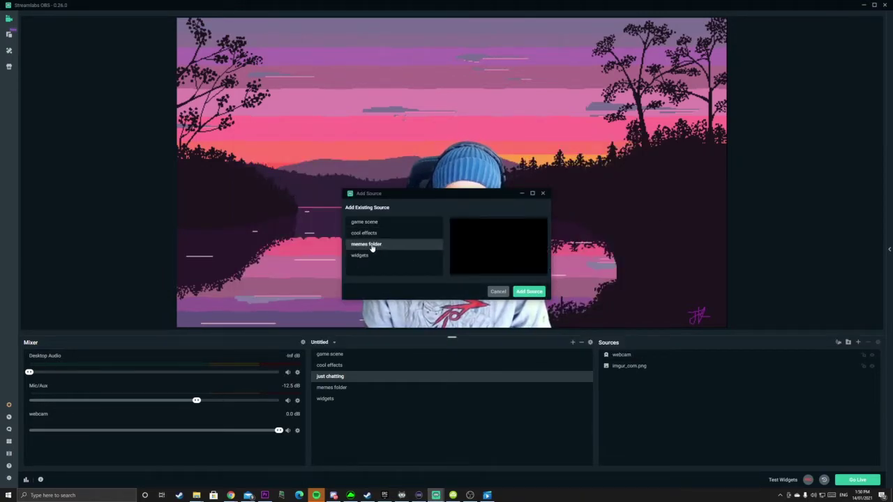
left_click(528, 292)
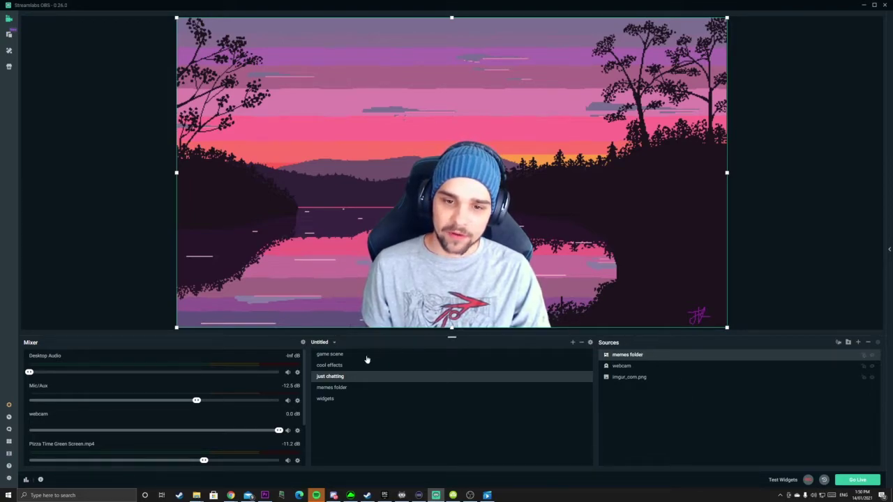
left_click(337, 390)
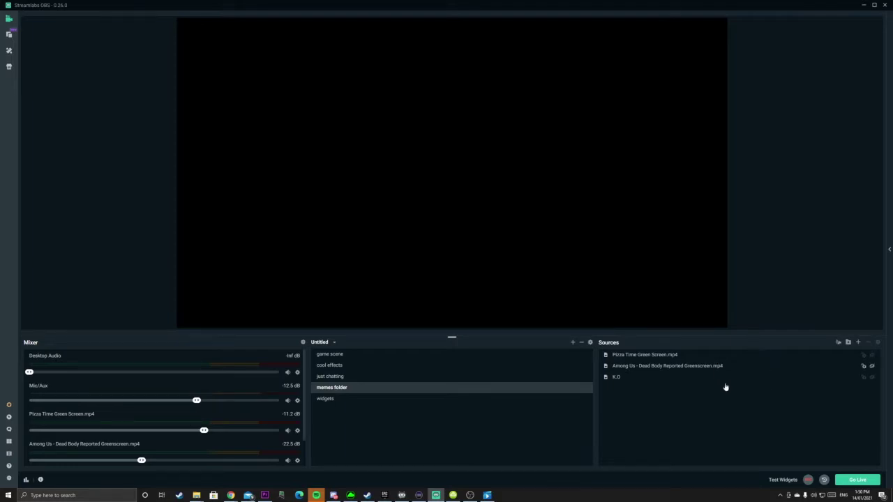
left_click(330, 376)
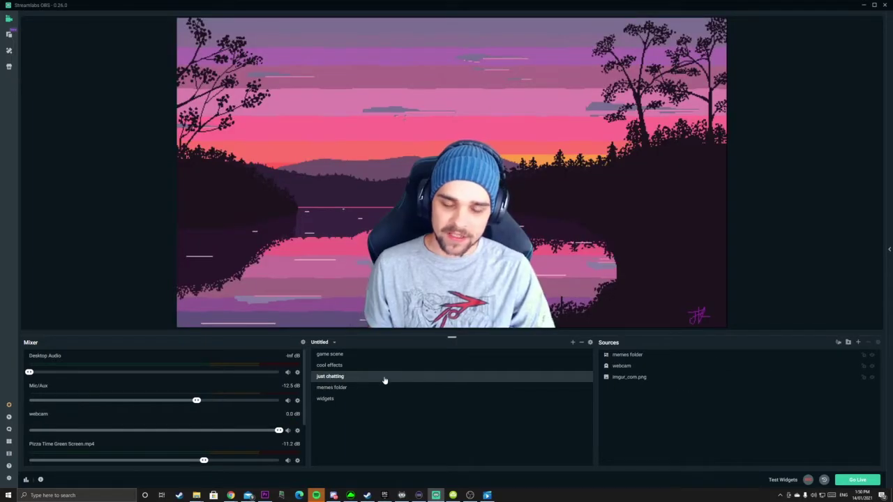
left_click(340, 389)
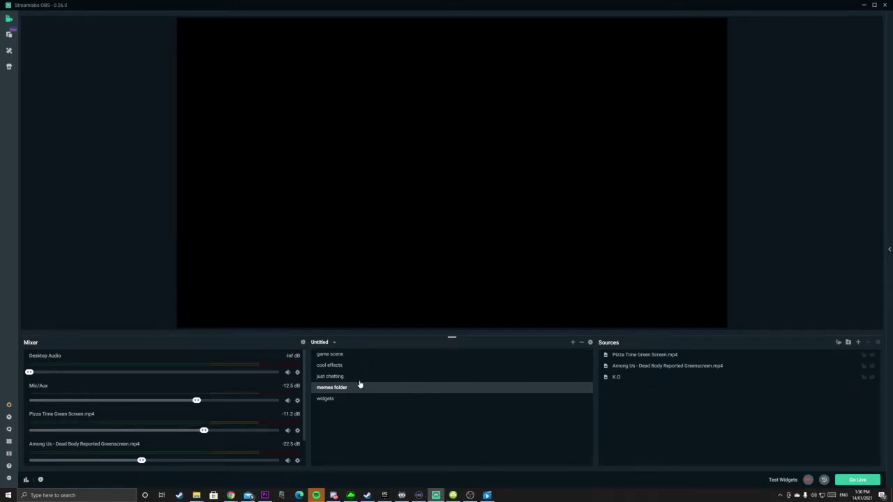
left_click(335, 378)
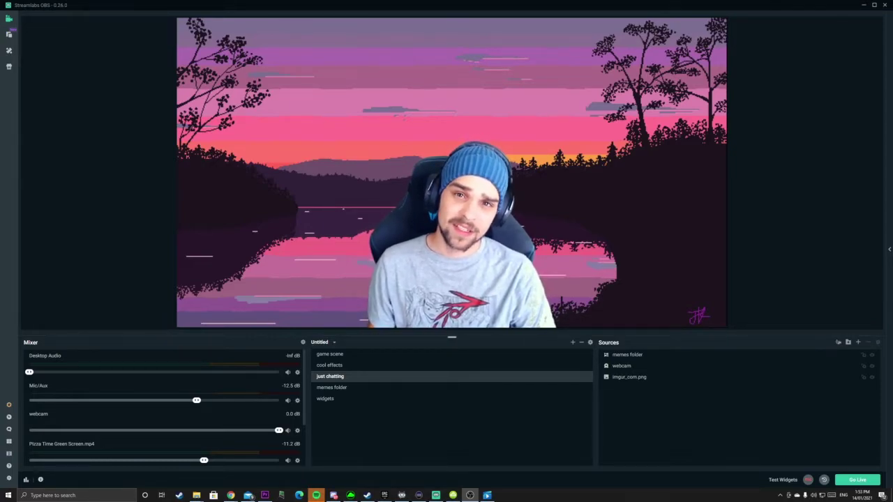
left_click(418, 495)
Step: Assign a Streamlabs OBS Source action targeting memes folder's Pizza Time Green Screen.mp4 to a key
left_click_drag(637, 194, 296, 1)
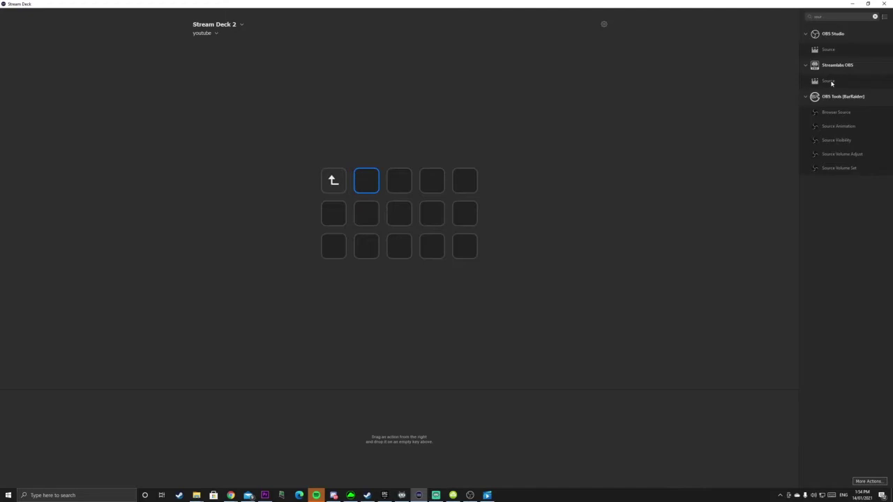
left_click_drag(828, 81, 365, 182)
left_click(367, 447)
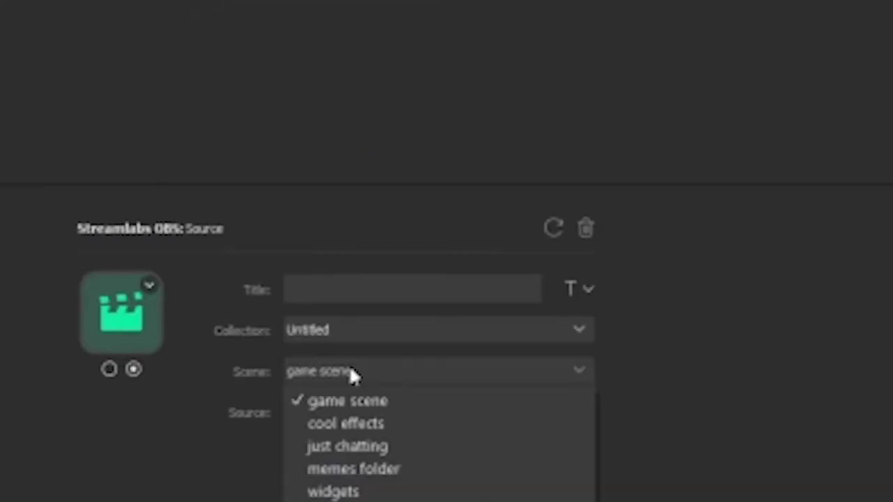
left_click(372, 477)
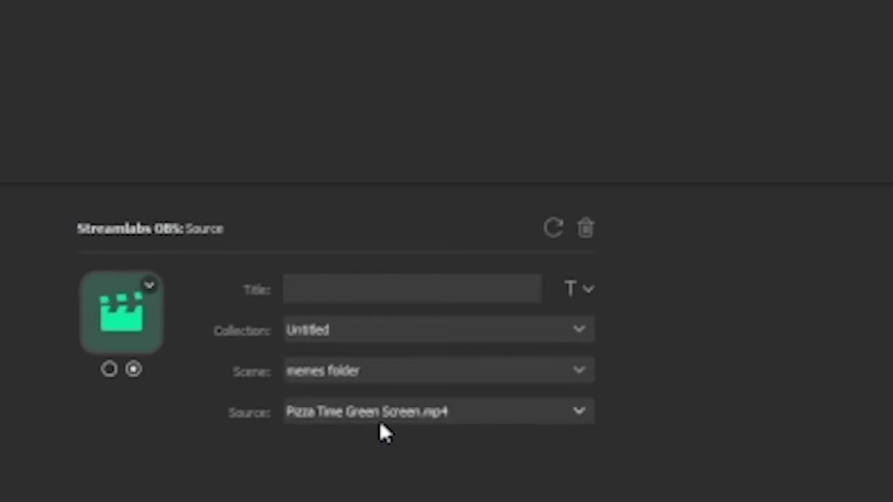
left_click(332, 416)
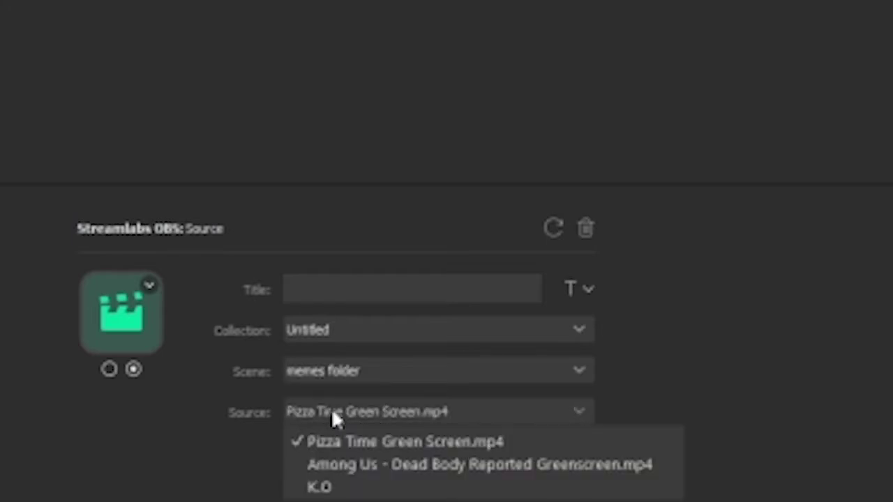
left_click(358, 441)
Step: Title the Stream Deck key 'pizza time'
left_click(312, 284)
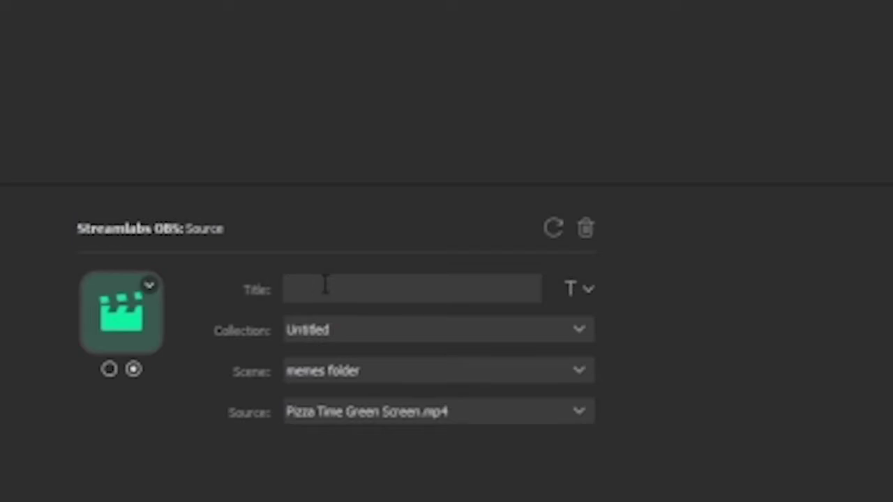
type("pizza")
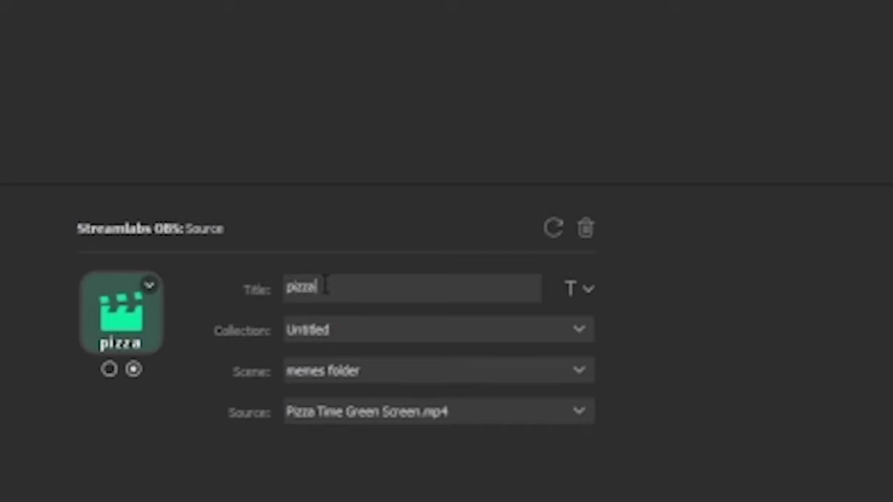
type(" time")
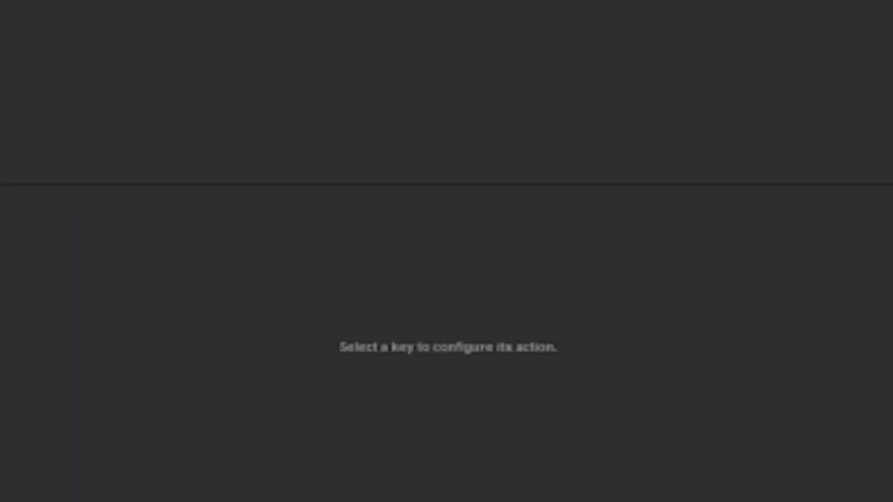
left_click_drag(475, 6, 129, 188)
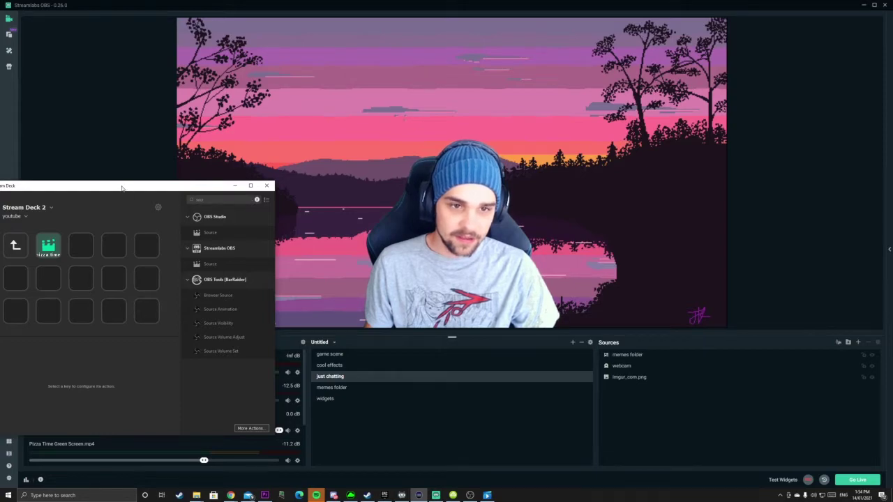
left_click_drag(140, 185, 158, 191)
Step: Add the memes folder scene as a Scene source inside game scene
left_click(70, 250)
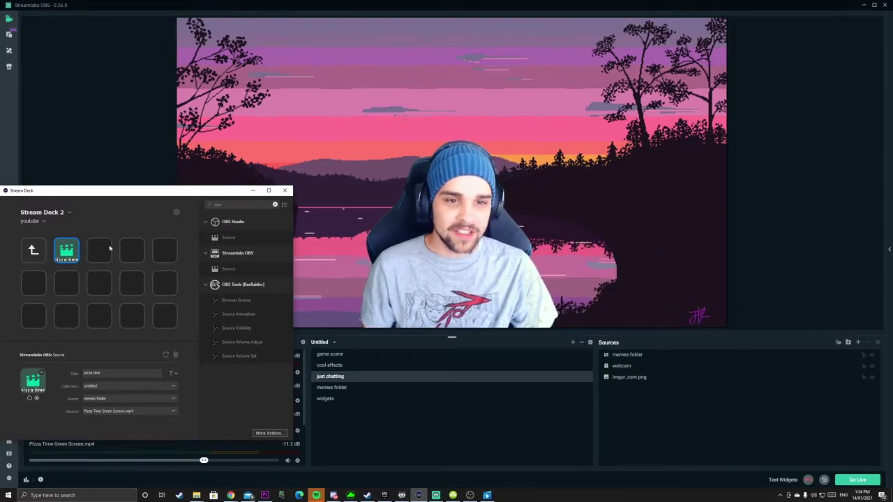
left_click_drag(139, 190, 93, 222)
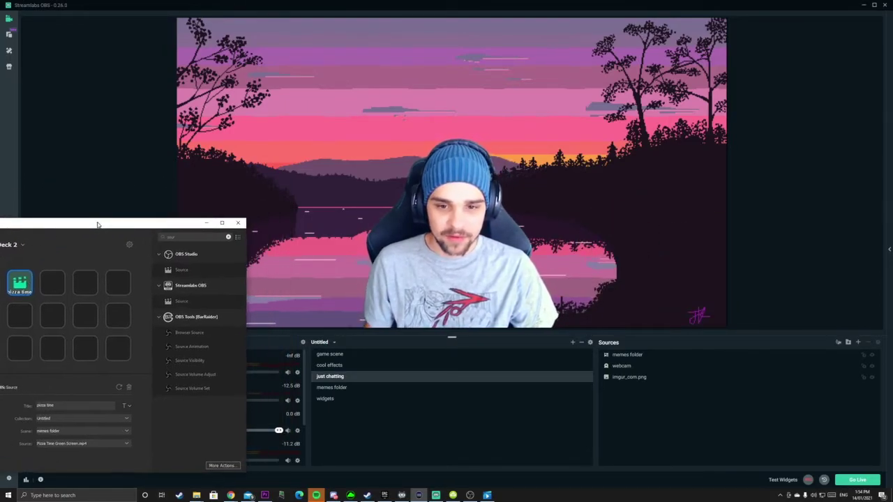
left_click(343, 354)
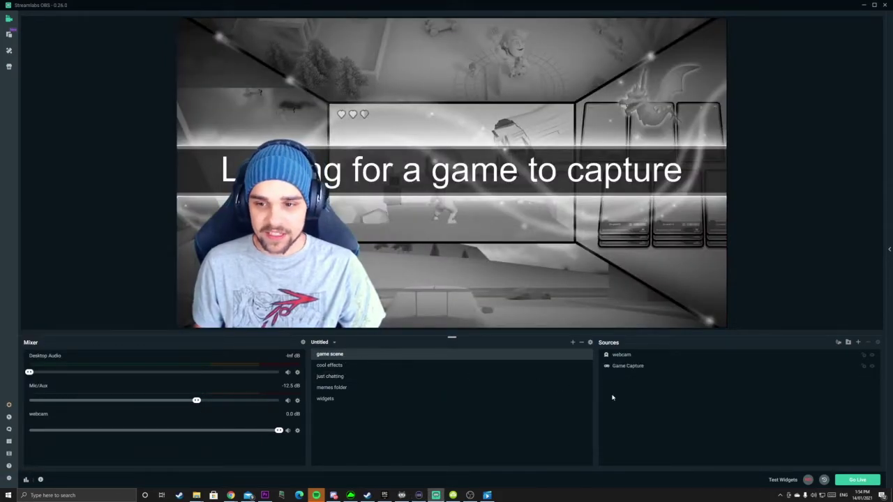
left_click(858, 343)
left_click(357, 317)
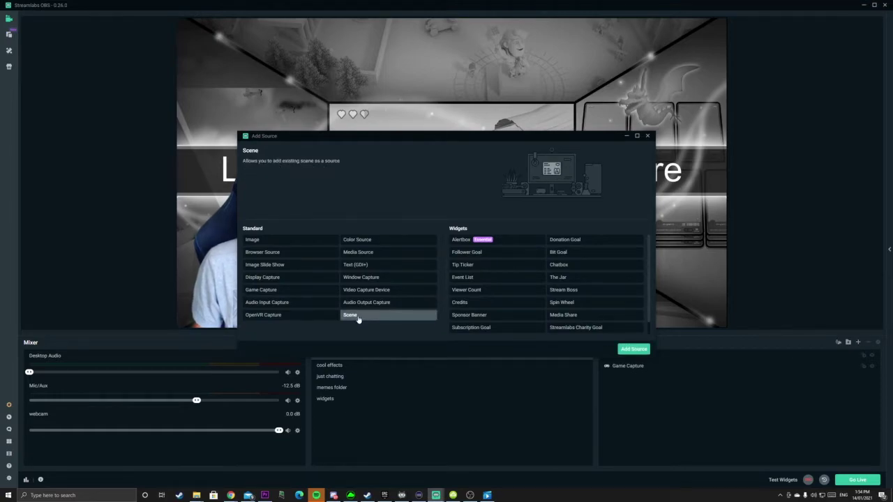
left_click(633, 349)
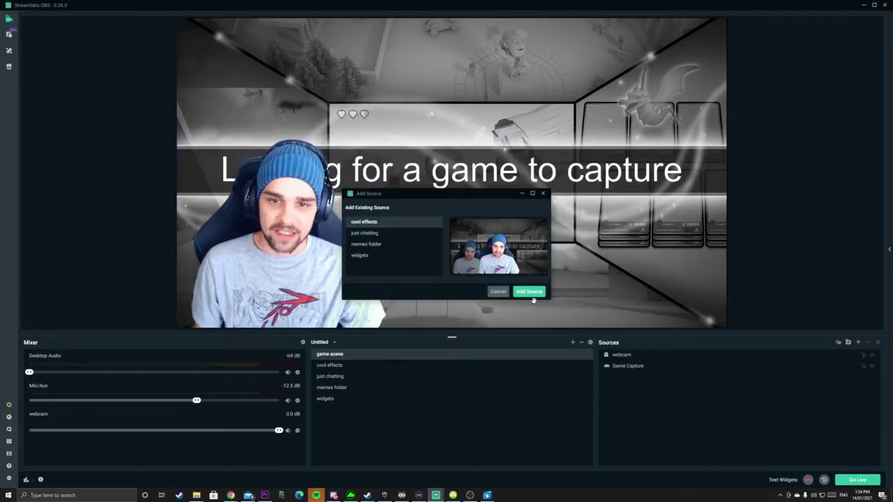
left_click(374, 246)
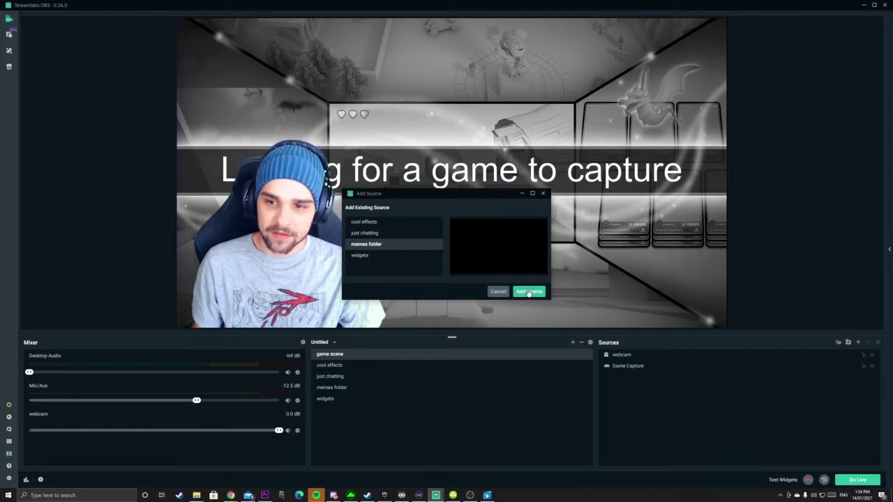
left_click(529, 291)
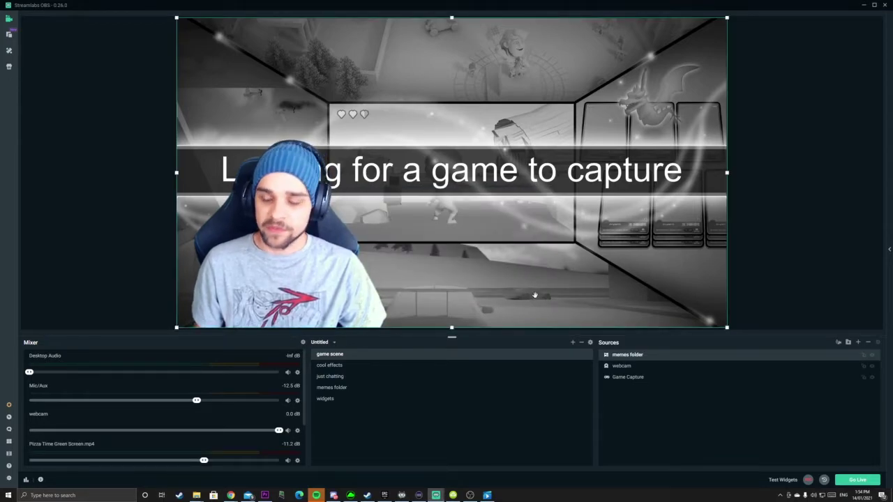
left_click(419, 496)
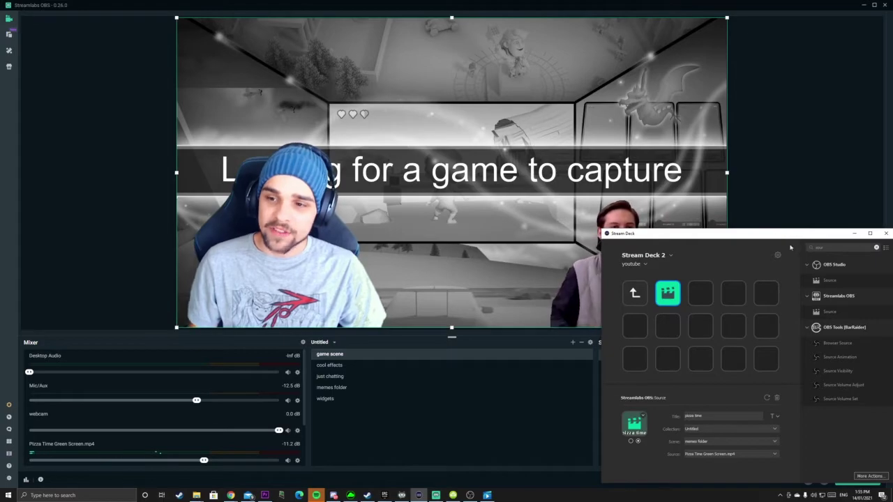
Step: Check the Pizza Time meme across just chatting, game scene and memes folder, then view widgets
left_click_drag(761, 233, 745, 308)
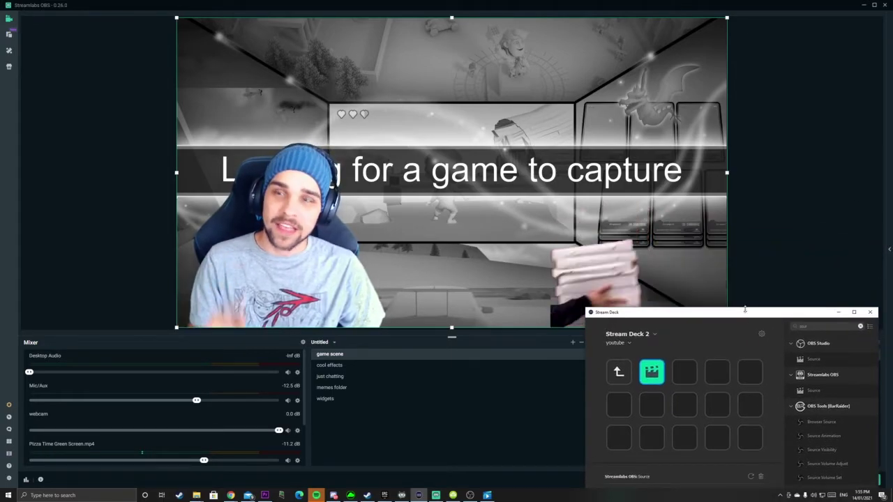
left_click(334, 377)
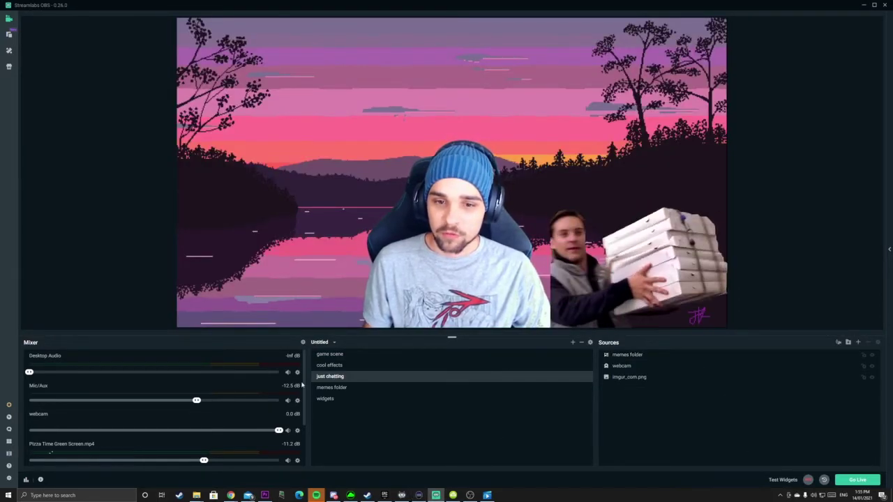
left_click(339, 357)
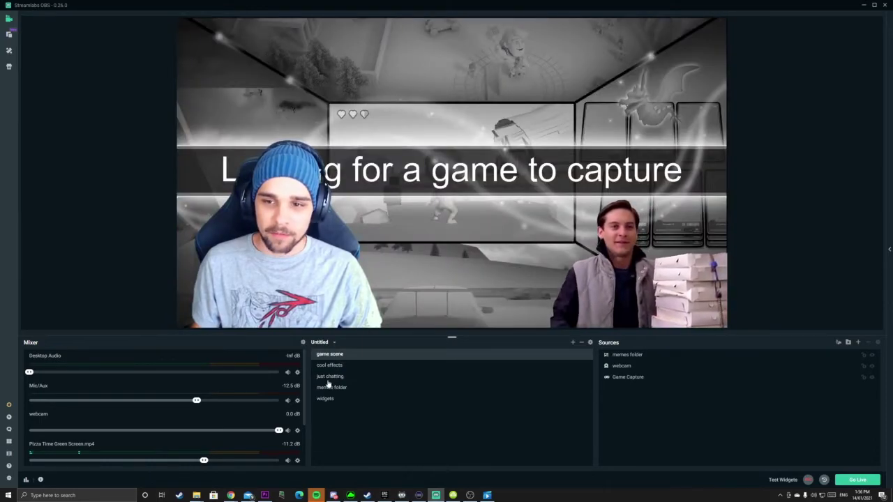
left_click(329, 379)
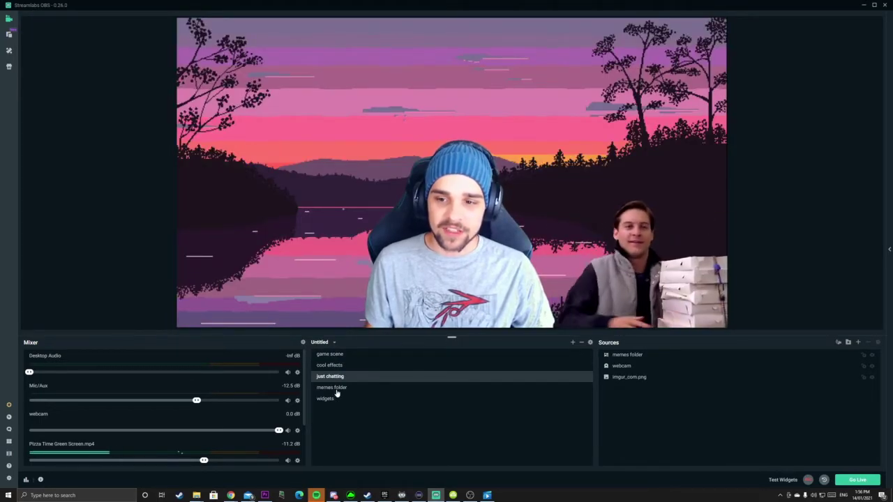
left_click(335, 390)
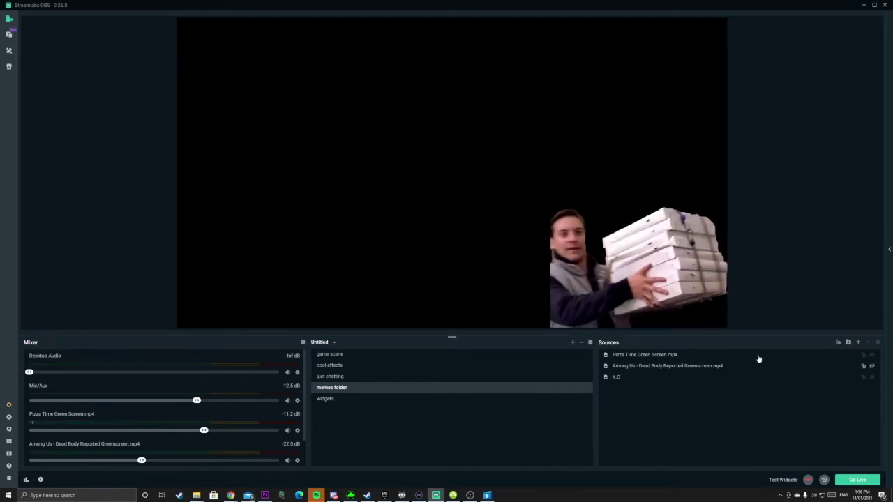
left_click(330, 377)
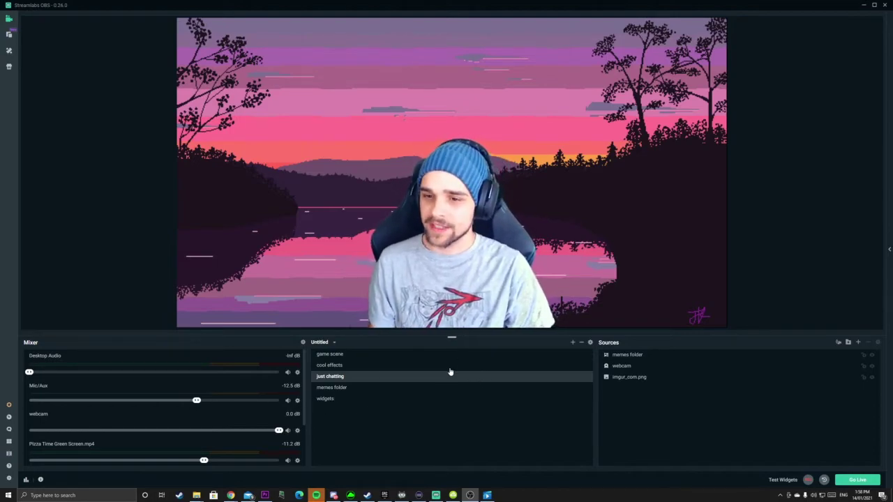
left_click(343, 400)
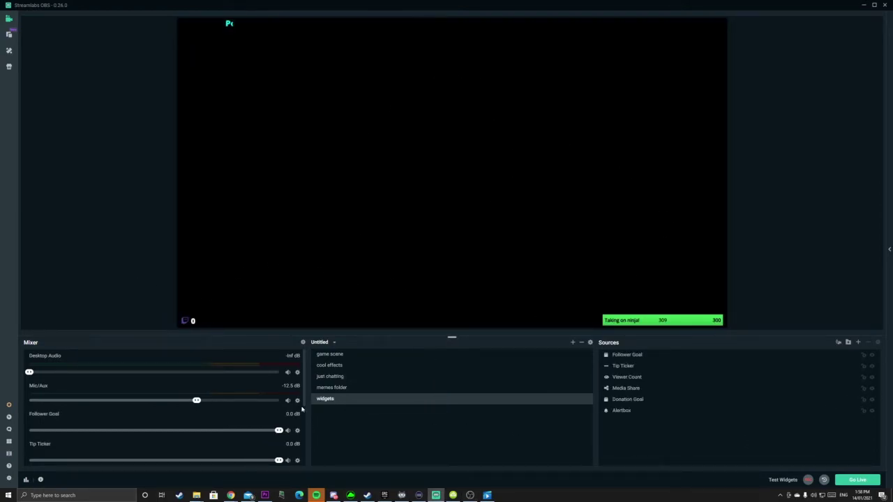
Step: Add the widgets scene as a Scene source in just chatting, then switch to game scene
left_click(338, 379)
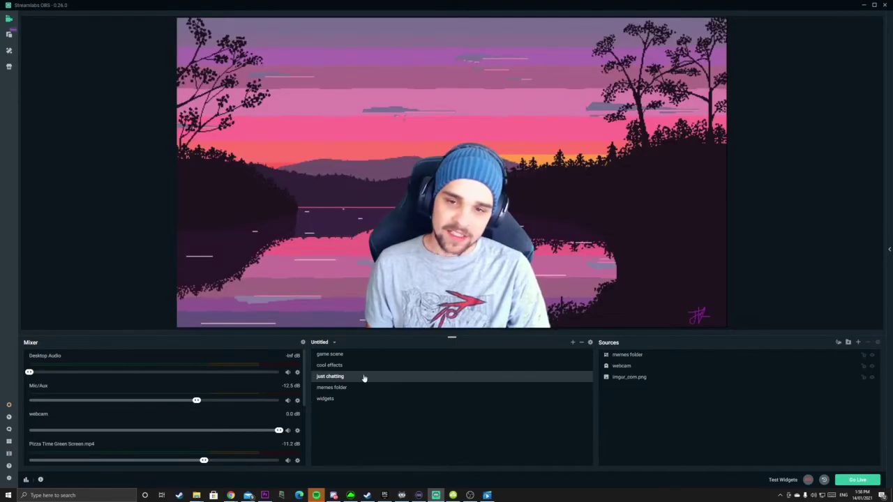
left_click(858, 343)
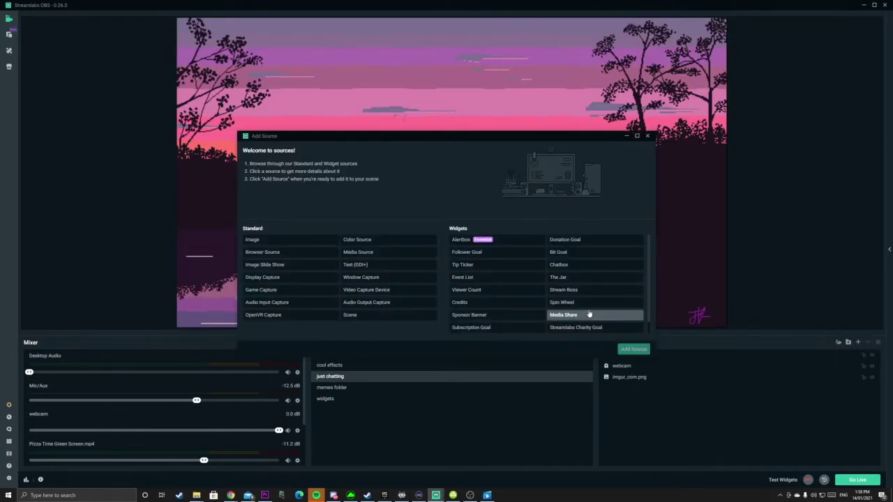
left_click(371, 315)
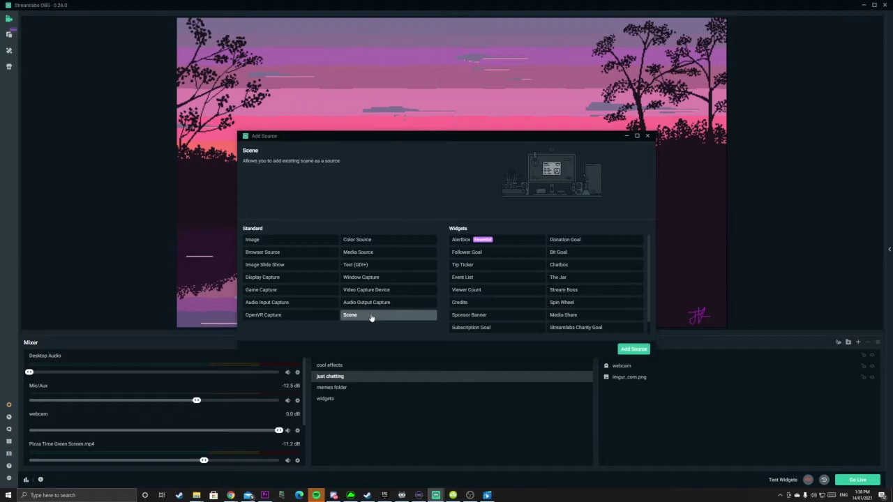
left_click(633, 349)
left_click(366, 256)
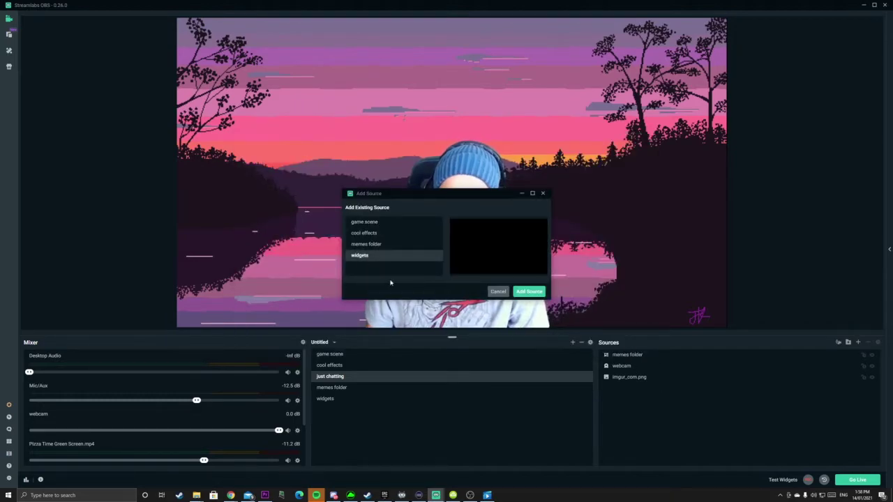
left_click(529, 292)
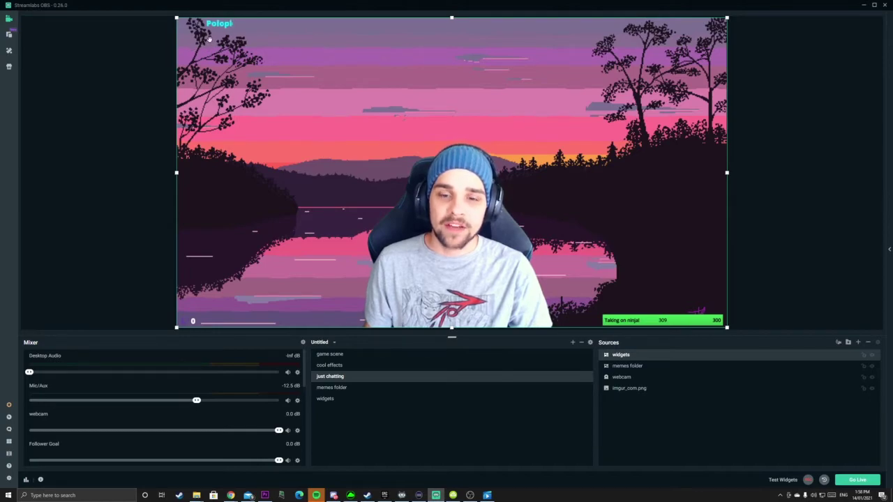
left_click(334, 355)
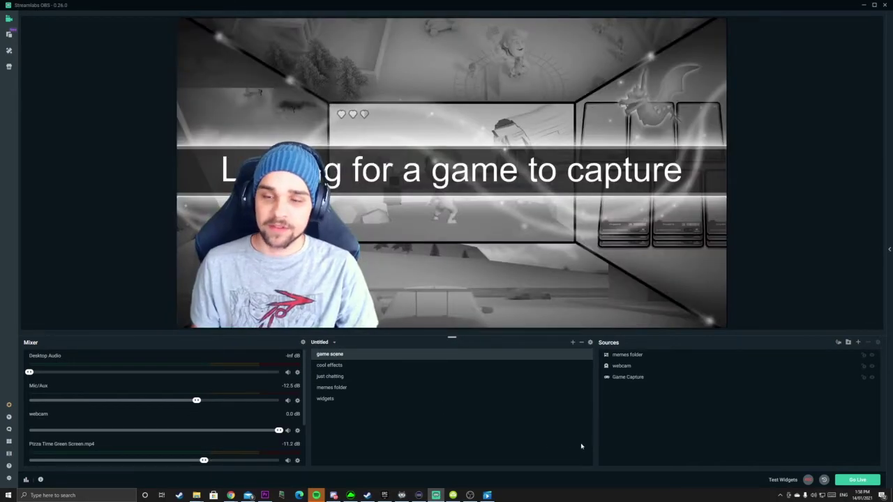
Step: Nest the existing widgets scene as a source in the game scene
left_click(859, 342)
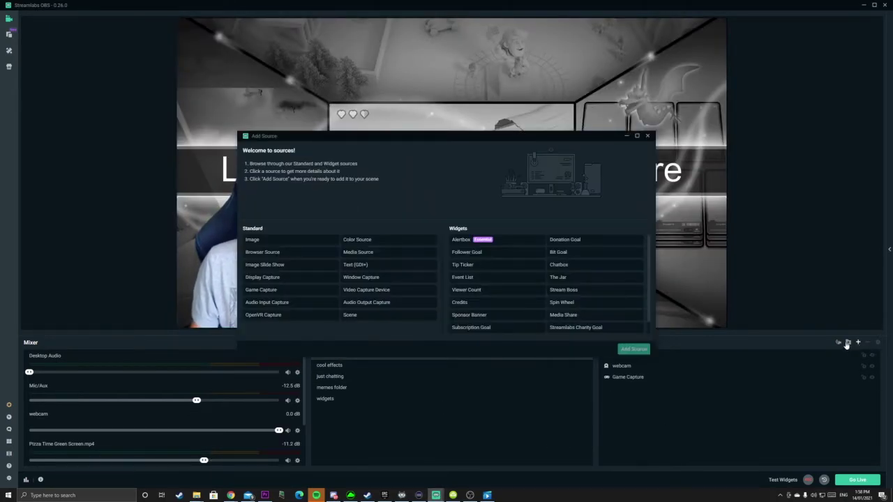
left_click(389, 313)
left_click(625, 352)
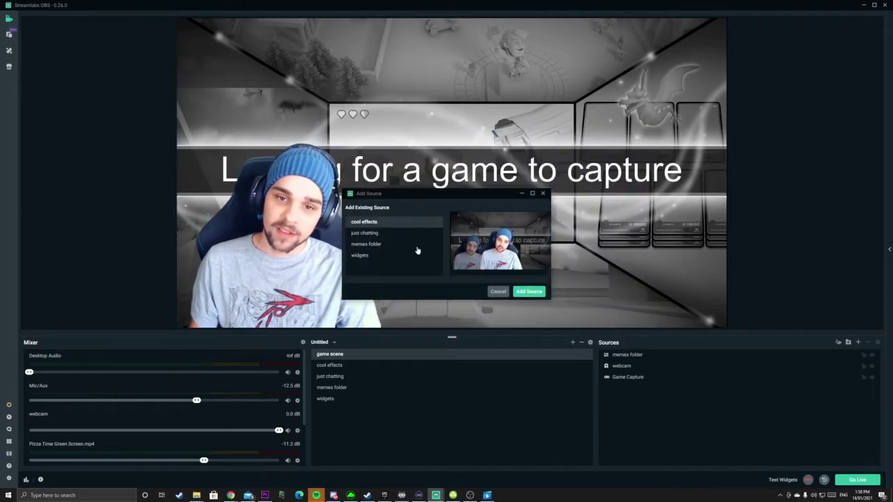
left_click(375, 256)
left_click(528, 292)
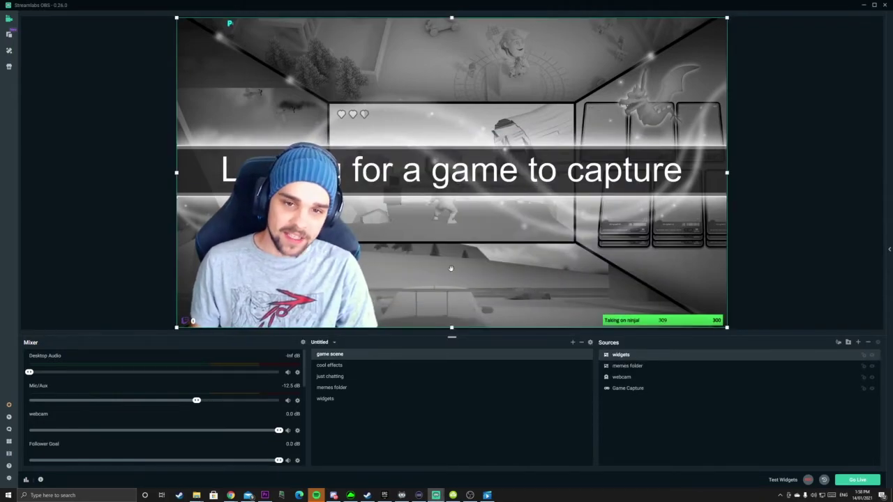
Step: Compare just chatting with the game scene, ending on just chatting
left_click(334, 377)
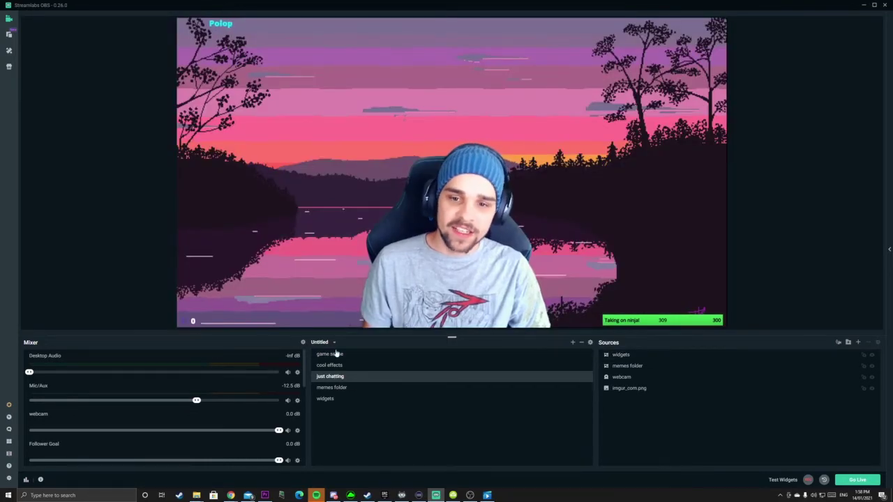
left_click(329, 354)
left_click(330, 376)
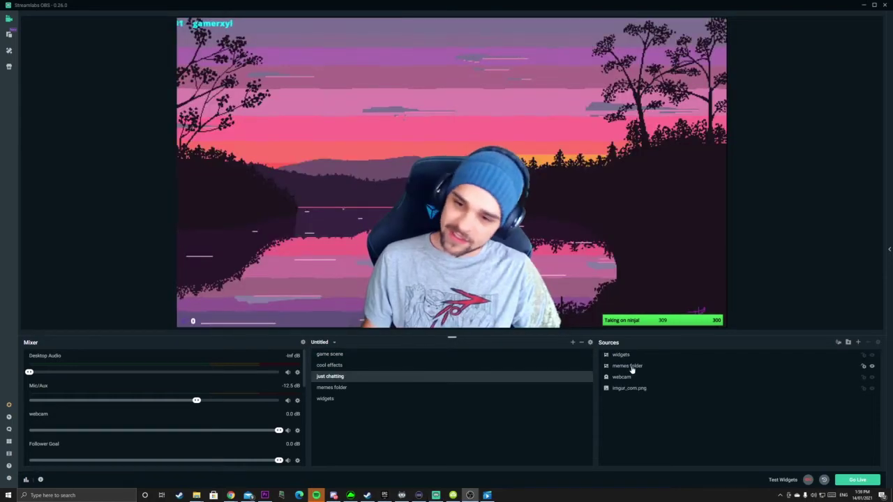